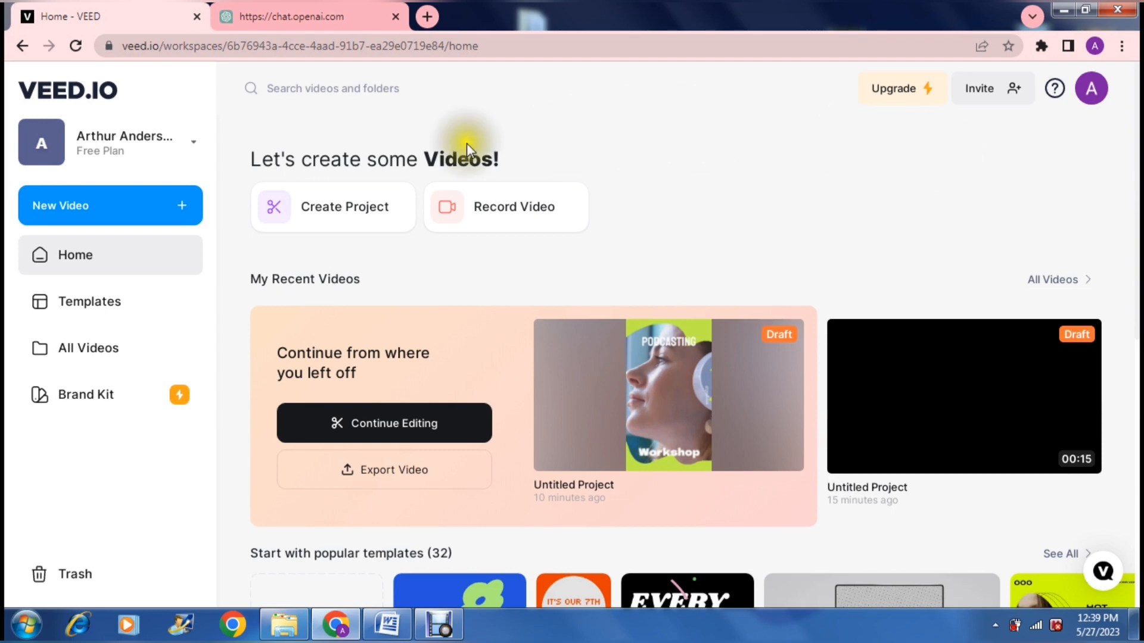
Step: Open the template gallery for a new video and filter the templates to Portrait size
{"action": "left_click", "coordinate": [125, 208]}
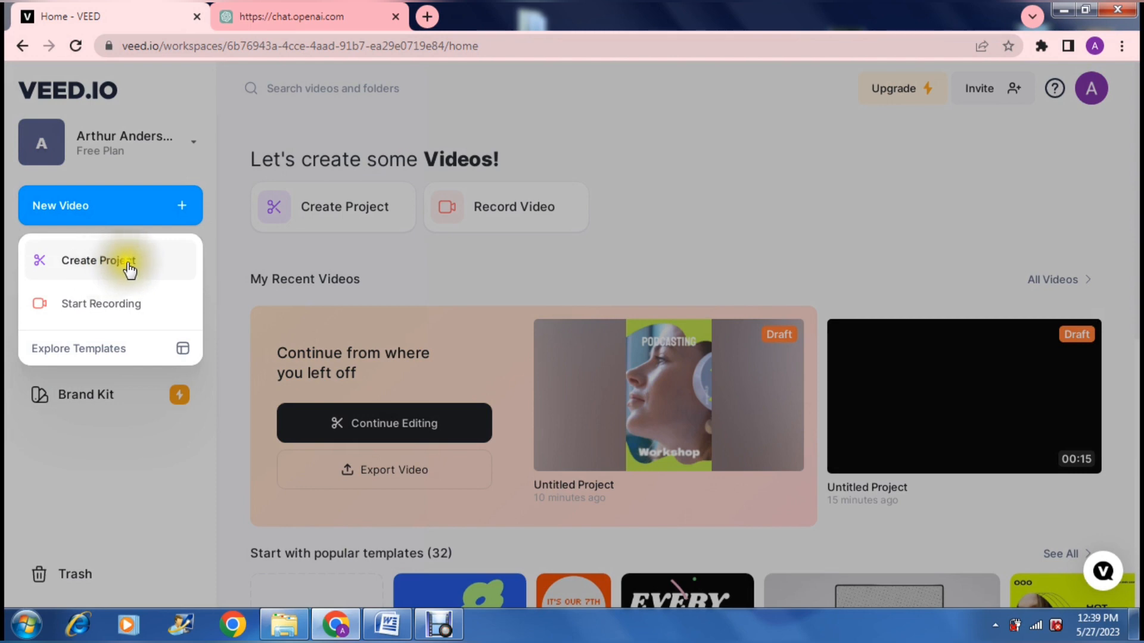
{"action": "left_click", "coordinate": [104, 349]}
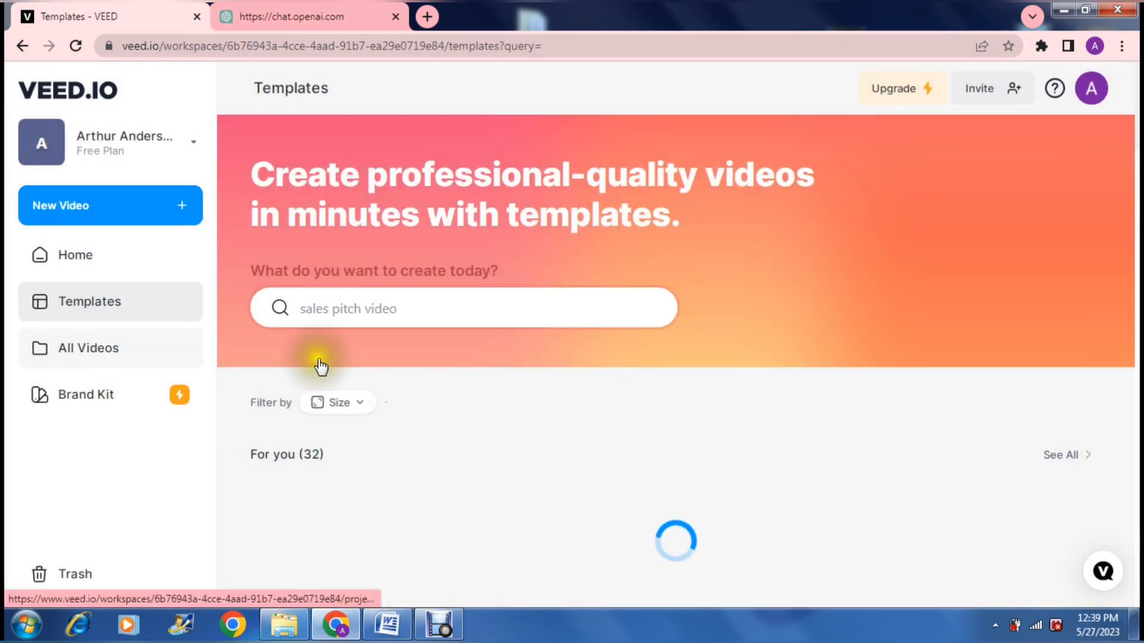
{"action": "left_click", "coordinate": [351, 410]}
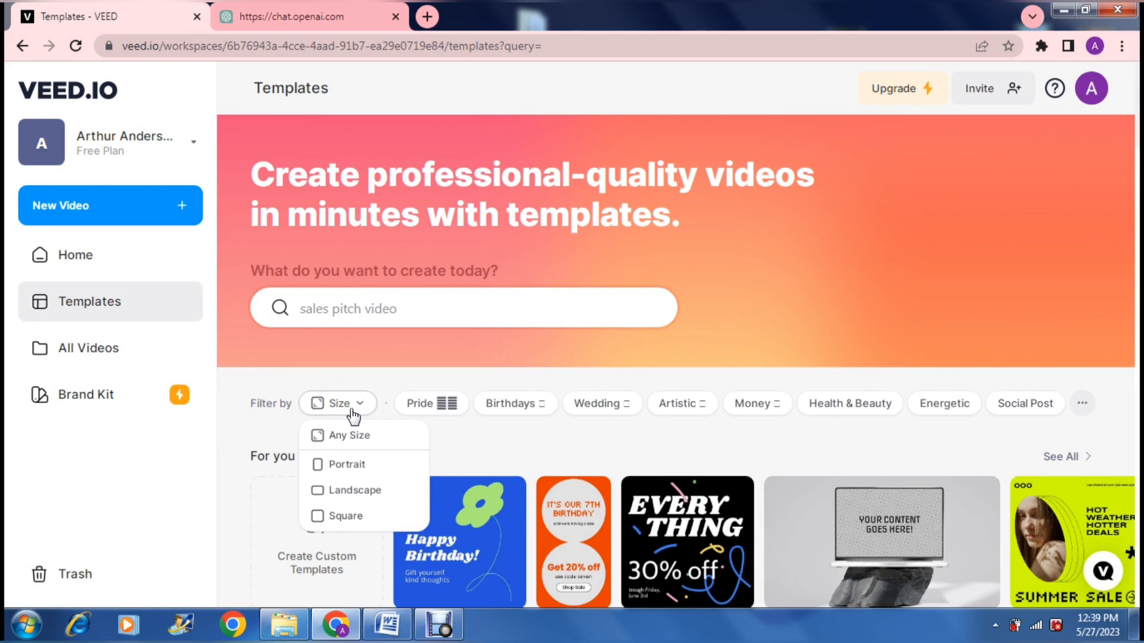
{"action": "left_click", "coordinate": [345, 468]}
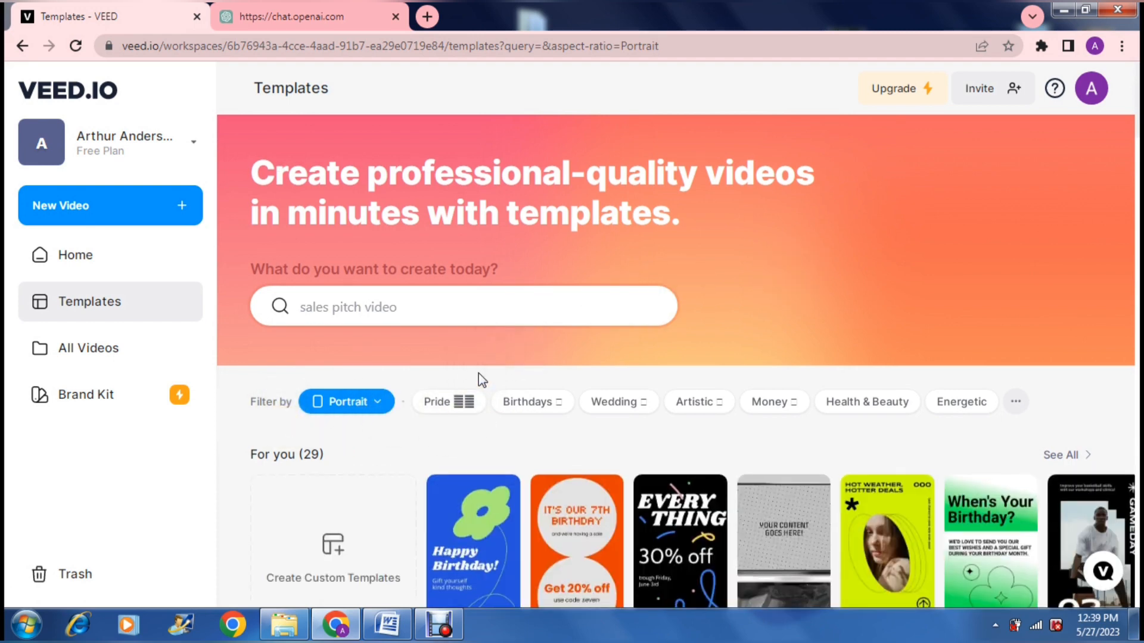
Step: Choose the Tech Podcast template from the Podcast category and start editing it in Portrait format
{"action": "scroll", "coordinate": [477, 374], "scroll_direction": "down", "scroll_amount": 1}
{"action": "scroll", "coordinate": [480, 379], "scroll_direction": "down", "scroll_amount": 1}
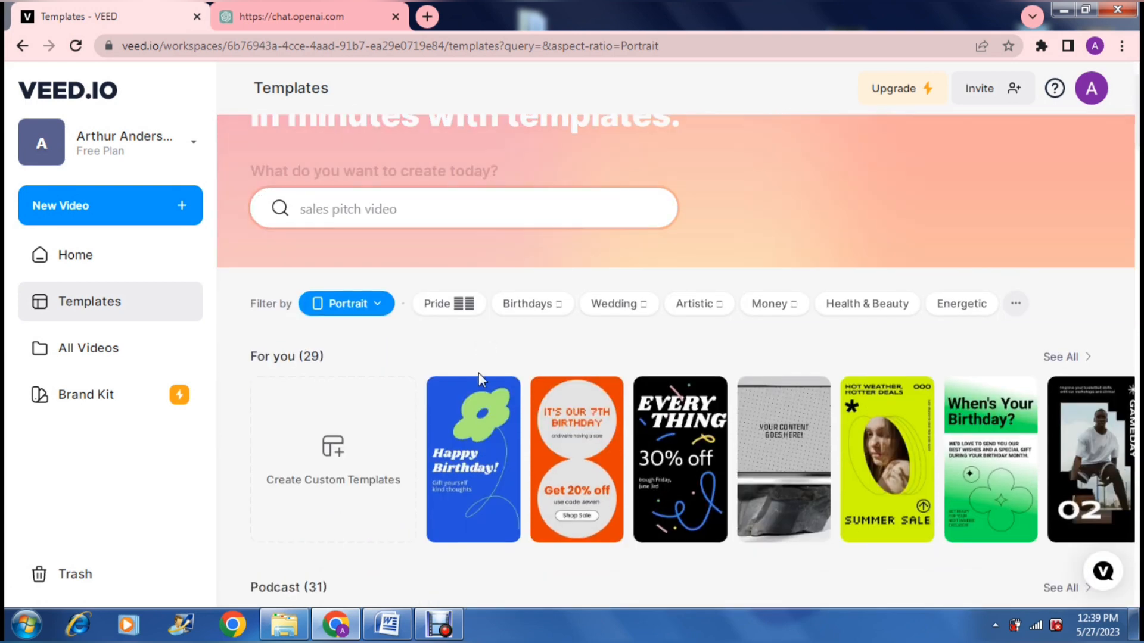
{"action": "scroll", "coordinate": [481, 379], "scroll_direction": "down", "scroll_amount": 1}
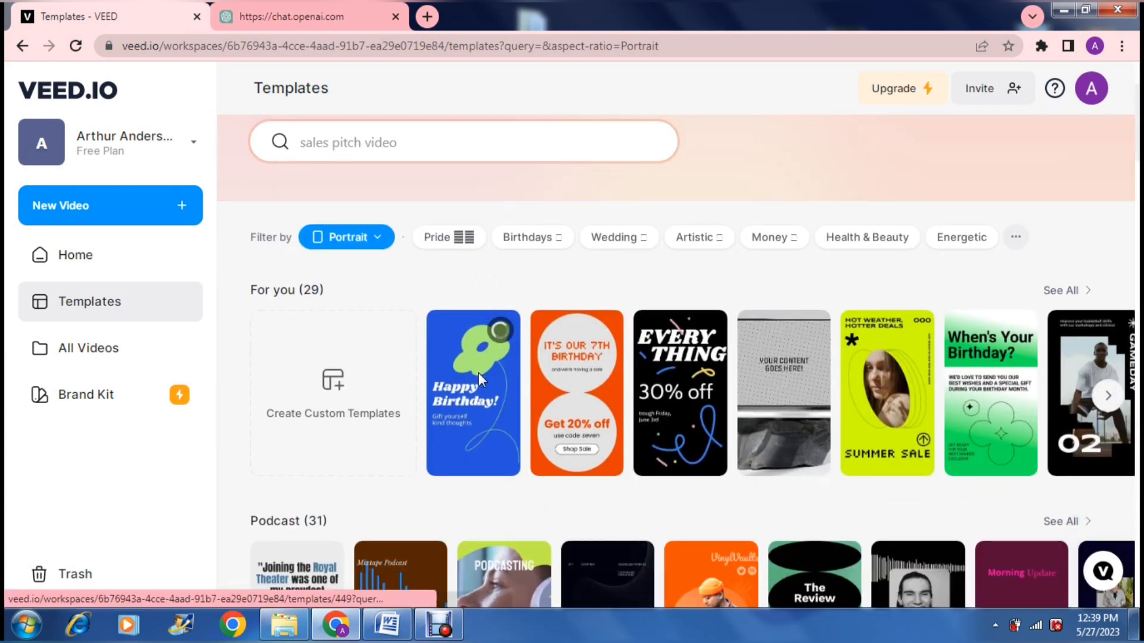
{"action": "scroll", "coordinate": [481, 379], "scroll_direction": "down", "scroll_amount": 1}
{"action": "scroll", "coordinate": [477, 373], "scroll_direction": "down", "scroll_amount": 2}
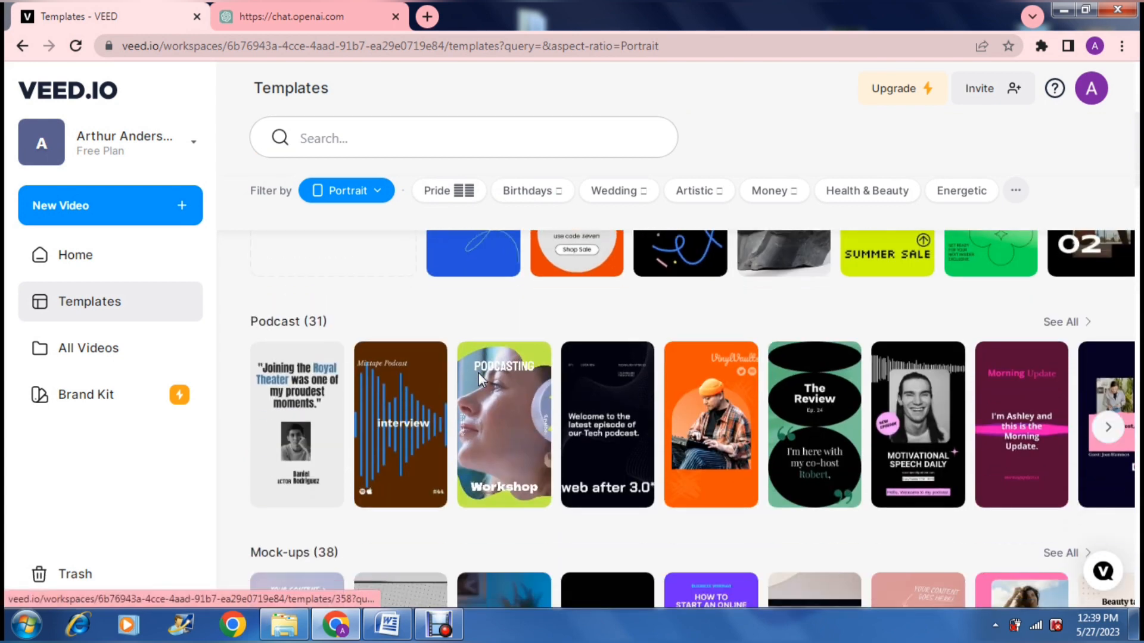
{"action": "scroll", "coordinate": [480, 379], "scroll_direction": "down", "scroll_amount": 1}
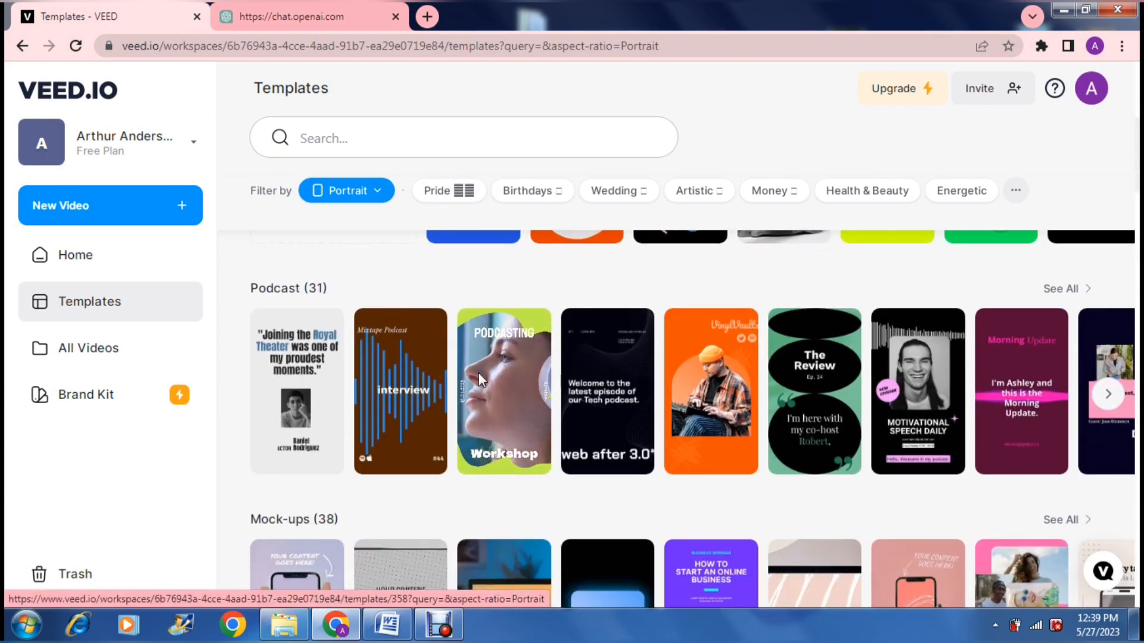
{"action": "left_click", "coordinate": [612, 419]}
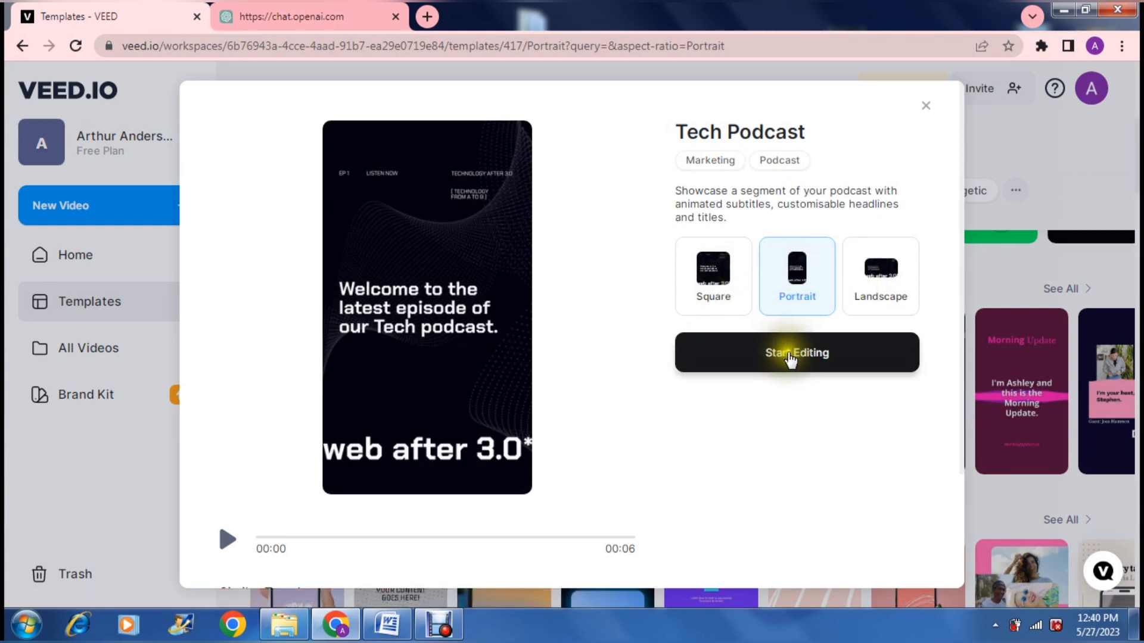
{"action": "left_click", "coordinate": [791, 356]}
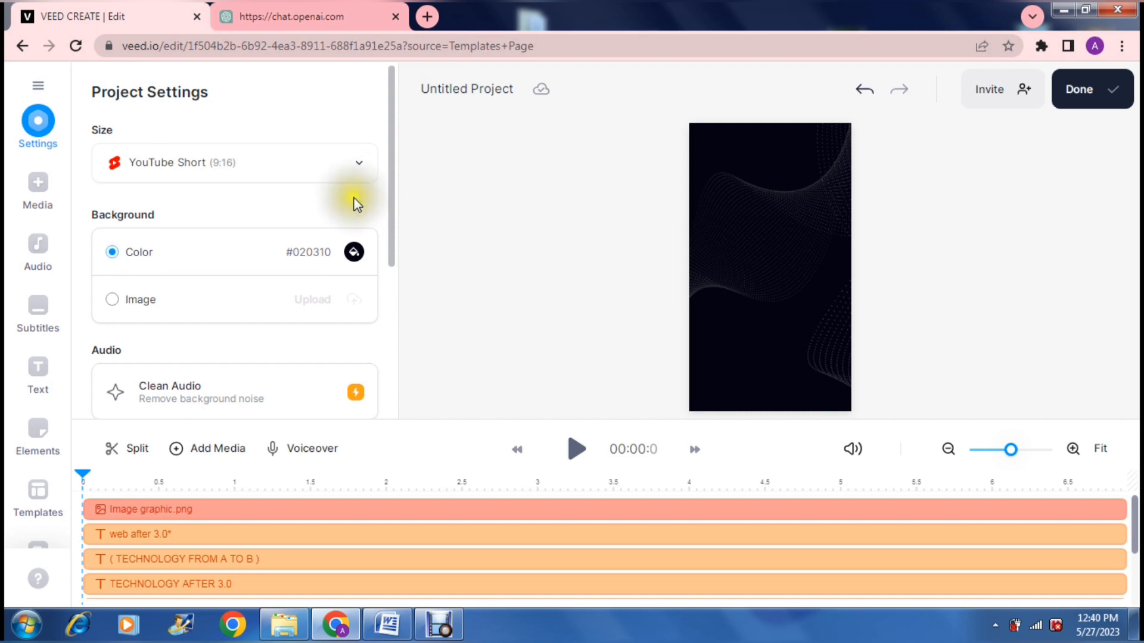
Step: Select YouTube Short (9:16) as the project size and review the background, audio and duration settings
{"action": "left_click", "coordinate": [360, 173]}
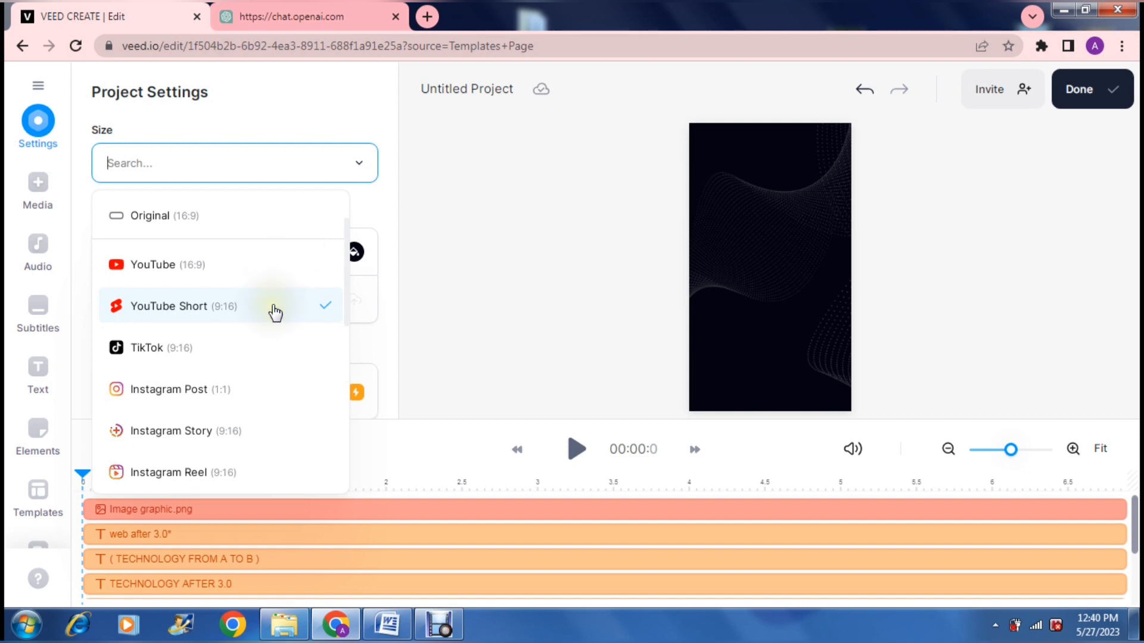
{"action": "left_click", "coordinate": [274, 311]}
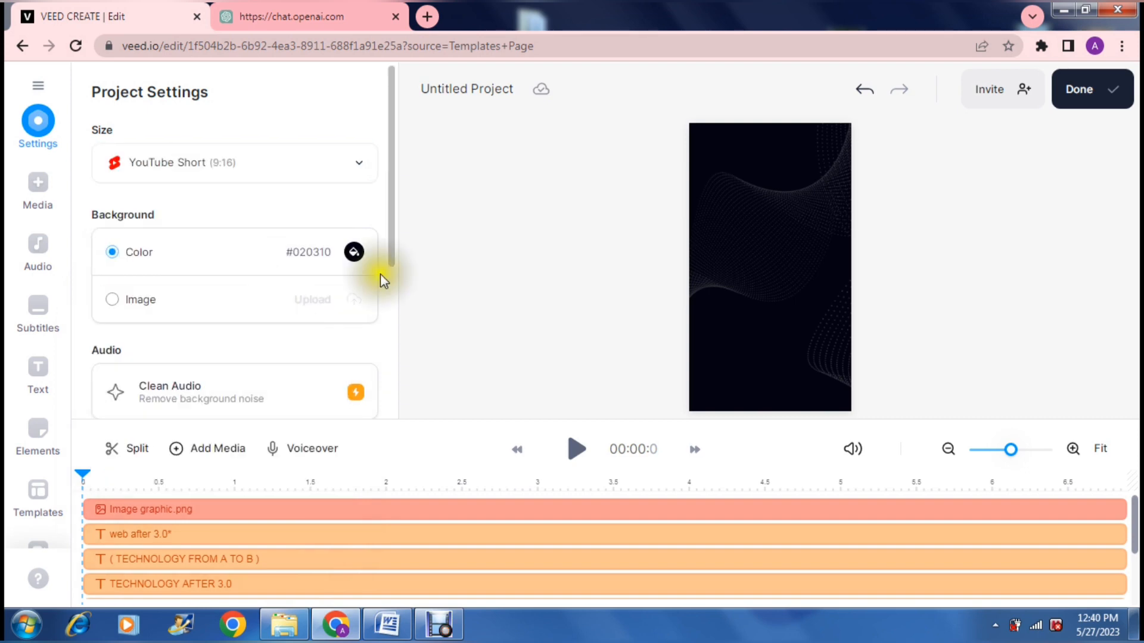
{"action": "left_click", "coordinate": [293, 255]}
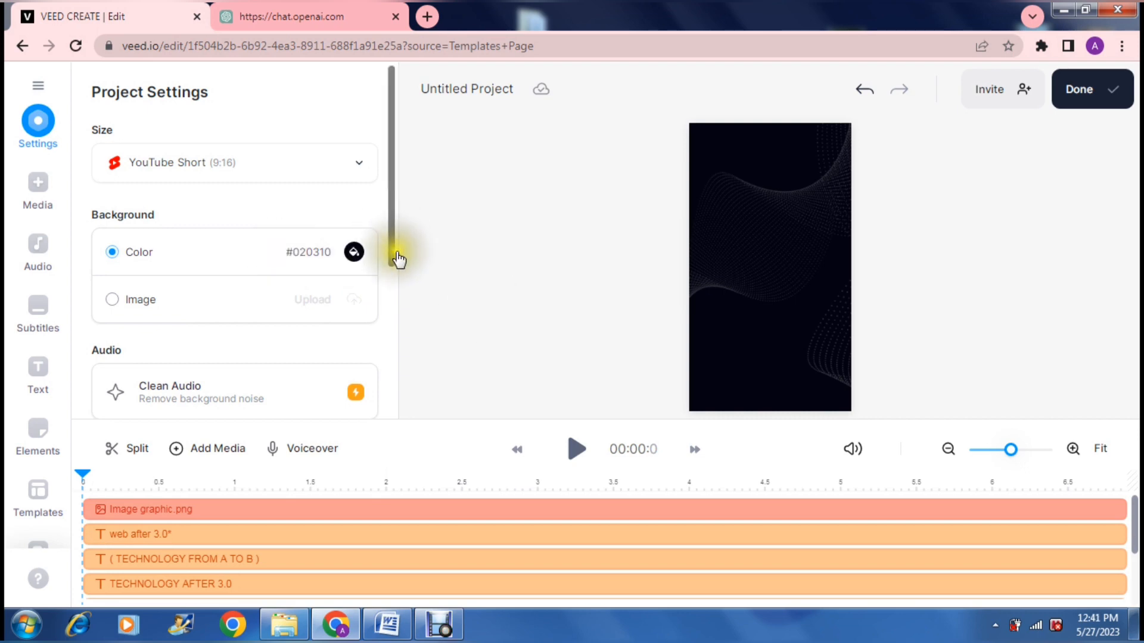
{"action": "left_click_drag", "start_coordinate": [395, 213], "coordinate": [387, 286]}
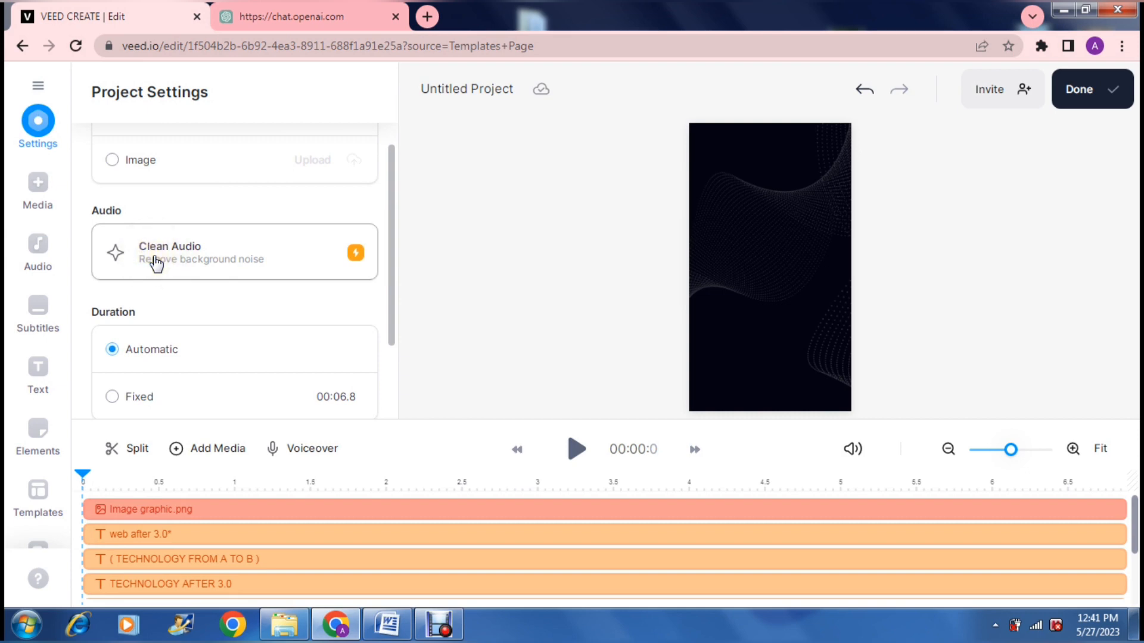
{"action": "left_click_drag", "start_coordinate": [388, 248], "coordinate": [395, 306]}
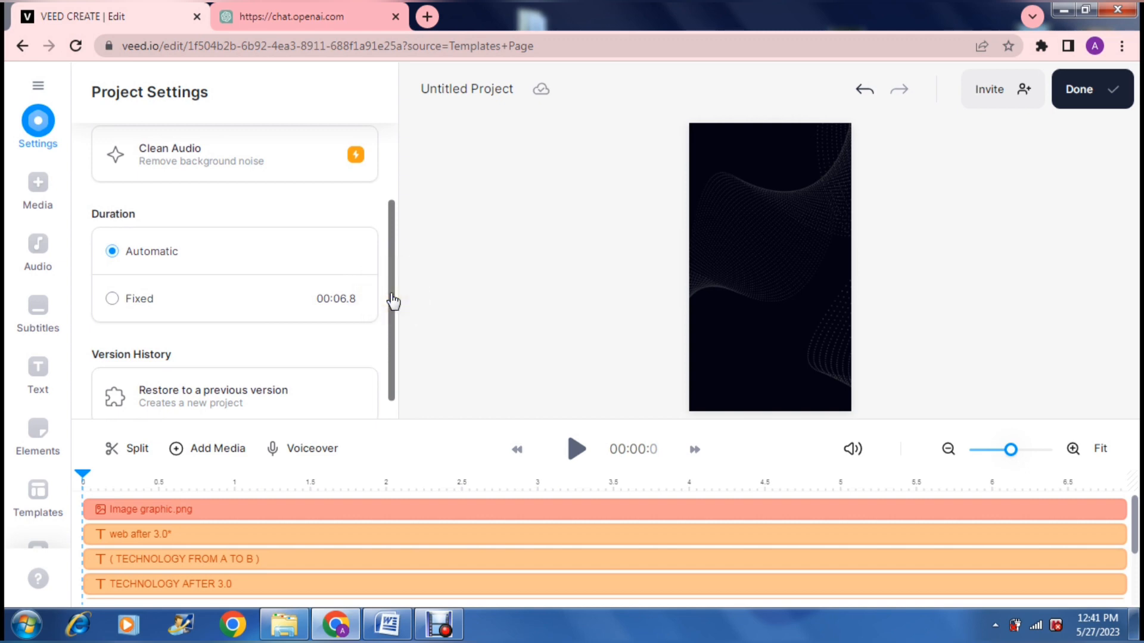
{"action": "left_click", "coordinate": [387, 238]}
{"action": "left_click_drag", "start_coordinate": [387, 239], "coordinate": [377, 140]}
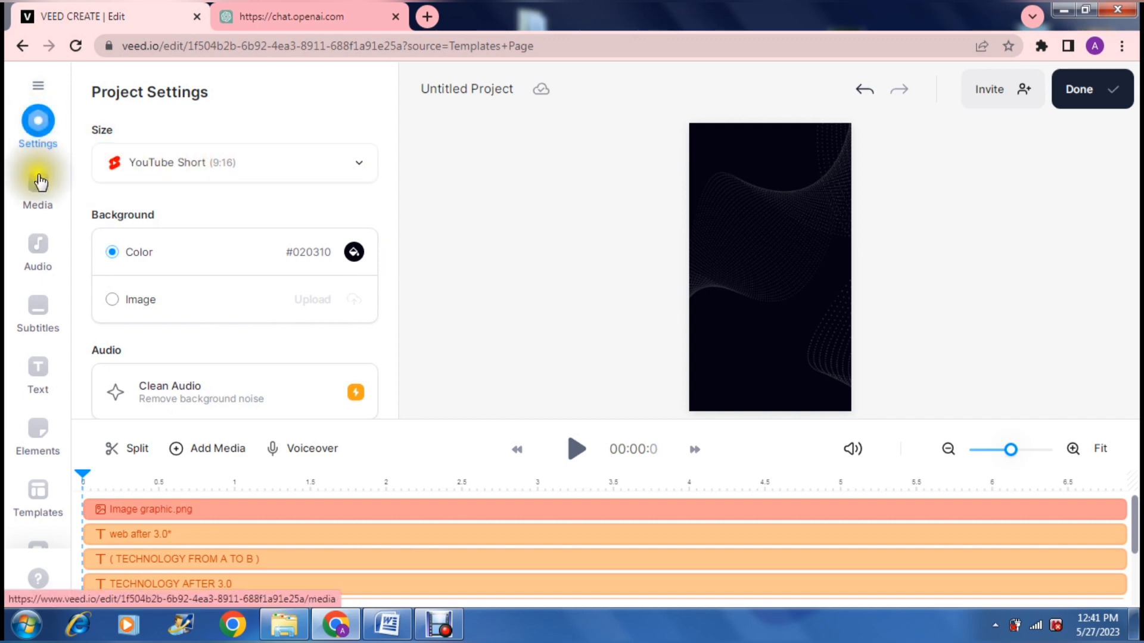
Step: Upload the images 20230523_153822.jpg and 20230523_153928.jpg to the project and turn on round corners for 20230523_153928.jpg
{"action": "left_click", "coordinate": [39, 187]}
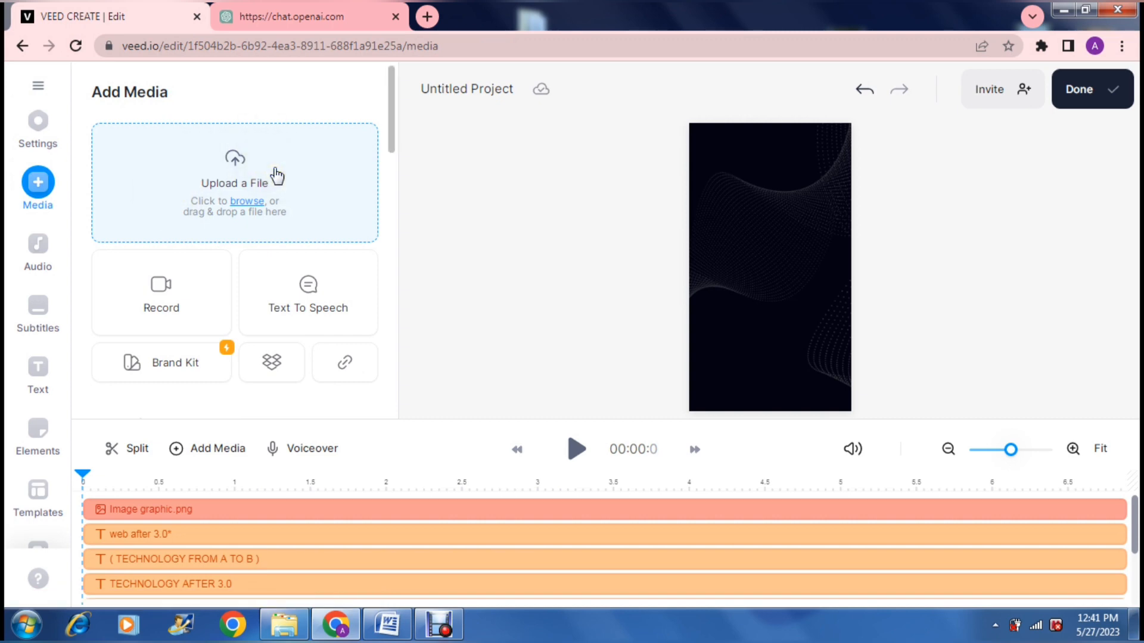
{"action": "left_click", "coordinate": [275, 170]}
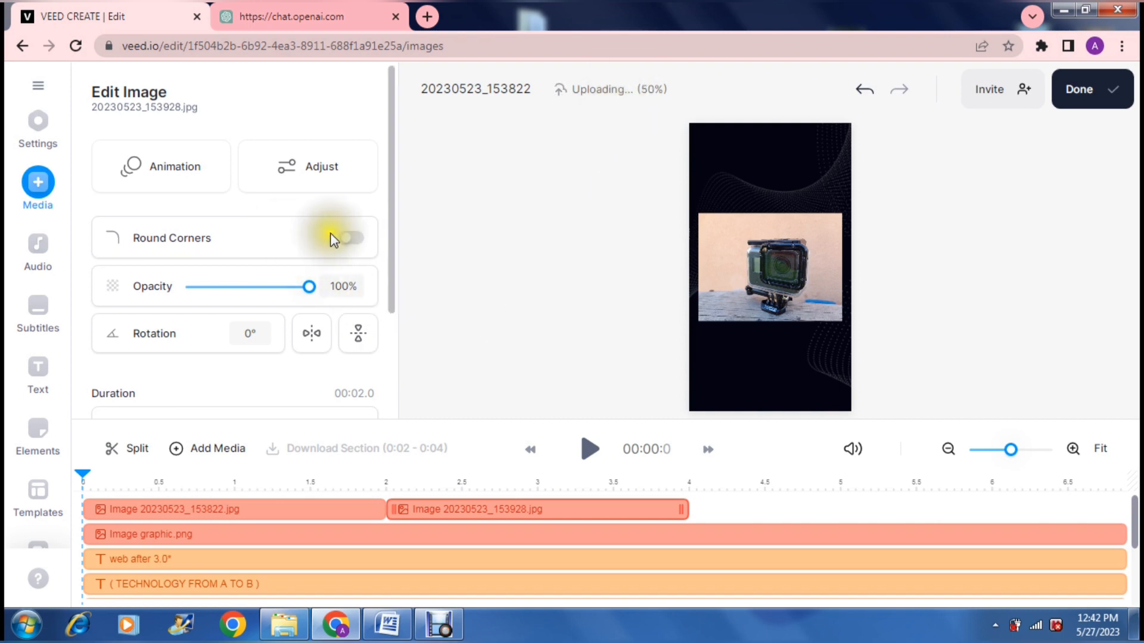
{"action": "left_click", "coordinate": [346, 238]}
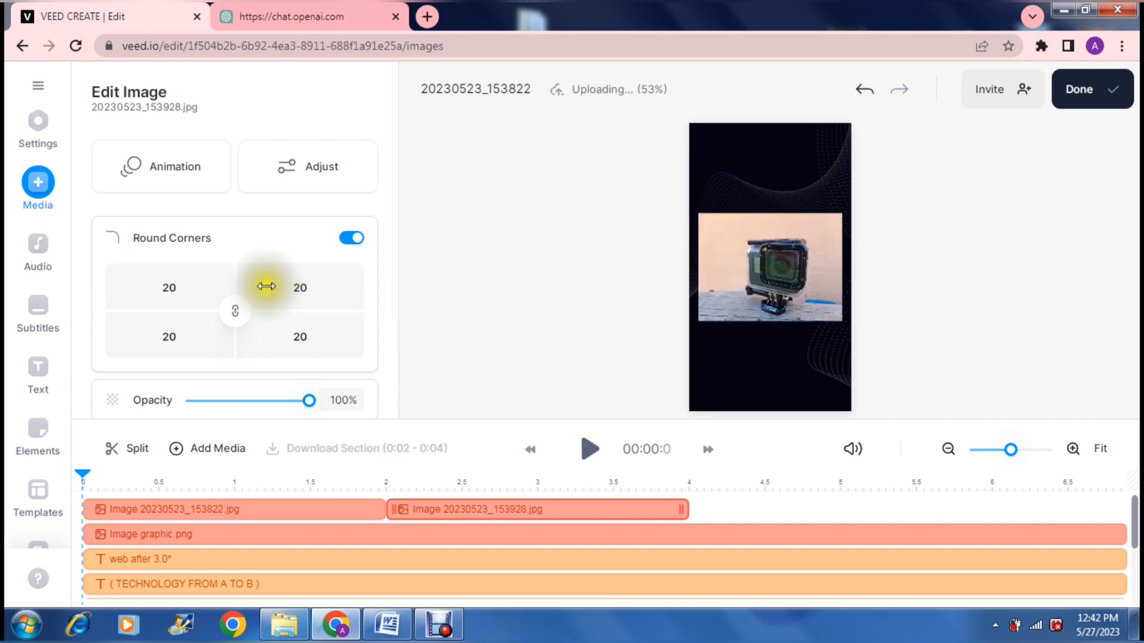
{"action": "double_click", "coordinate": [167, 288]}
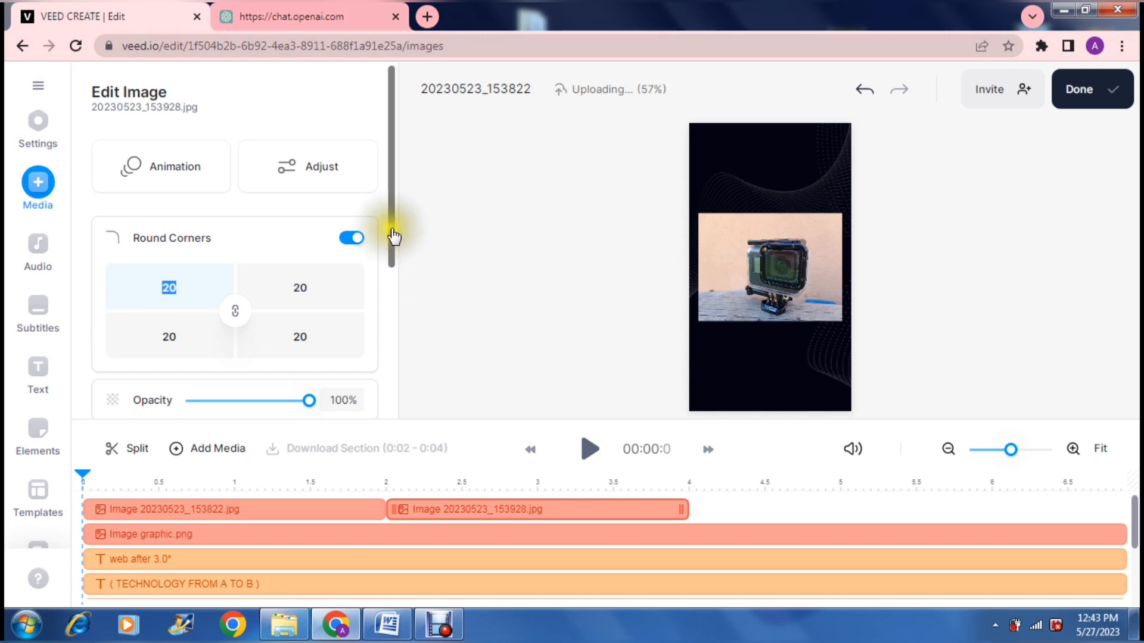
{"action": "left_click_drag", "start_coordinate": [393, 237], "coordinate": [395, 311]}
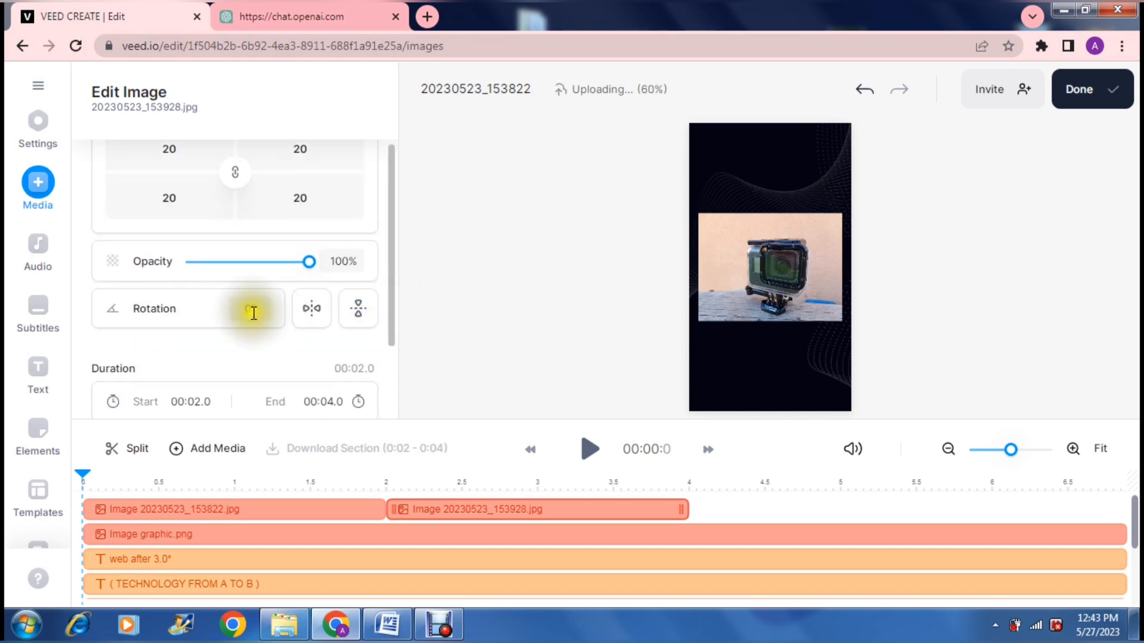
{"action": "left_click", "coordinate": [712, 260]}
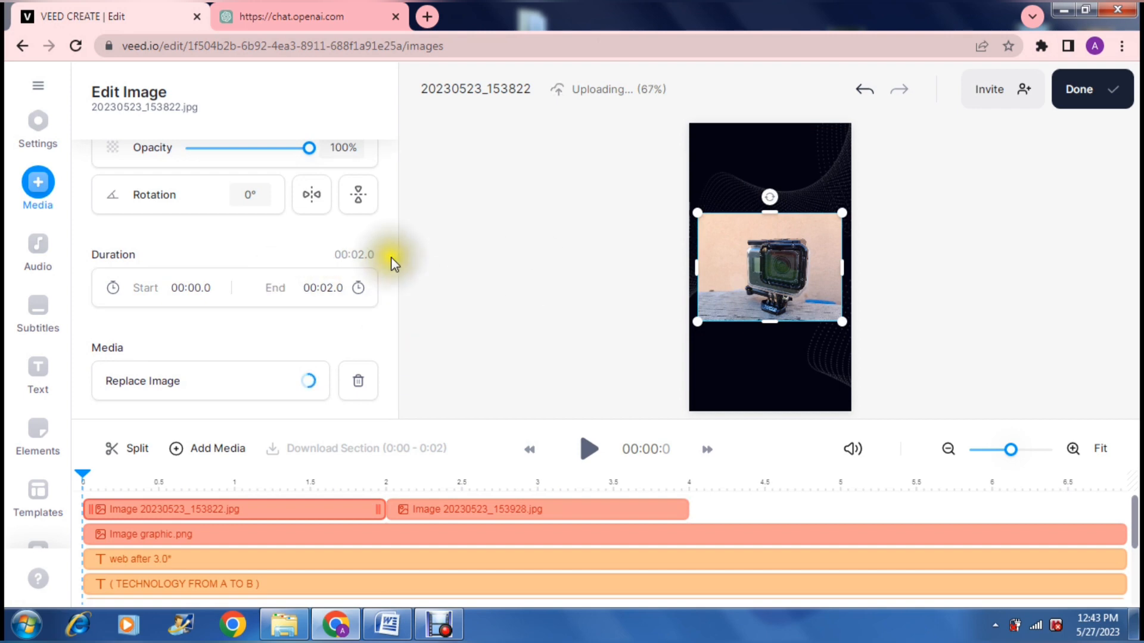
Step: Look at the voiceover recording option for adding audio and return to the audio options without recording
{"action": "left_click", "coordinate": [40, 254]}
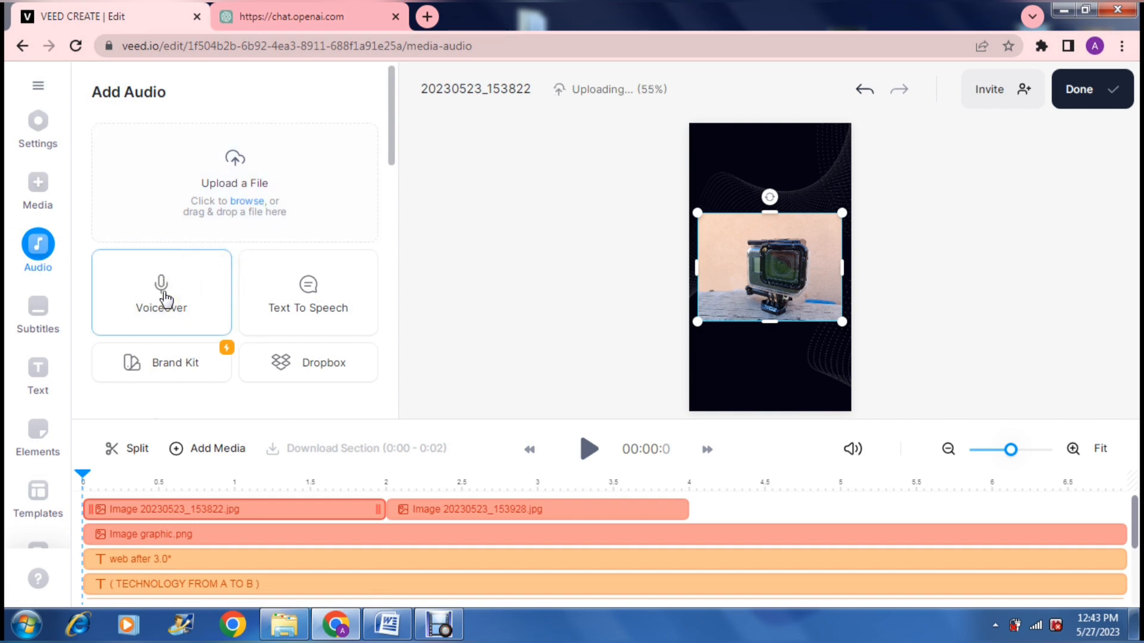
{"action": "left_click", "coordinate": [166, 298]}
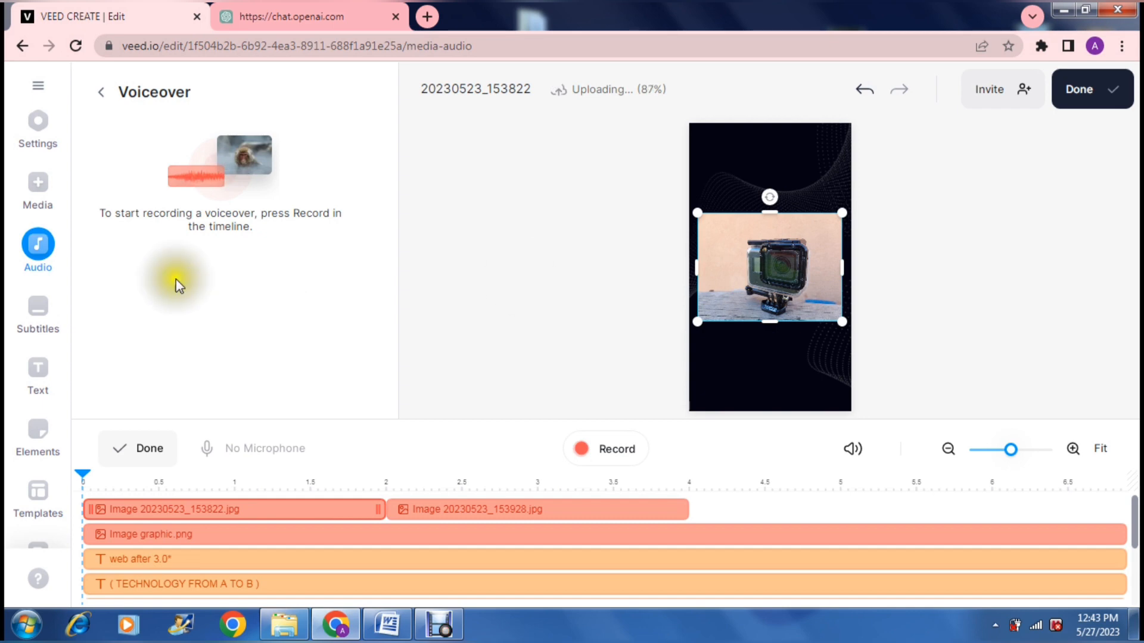
{"action": "left_click", "coordinate": [99, 94]}
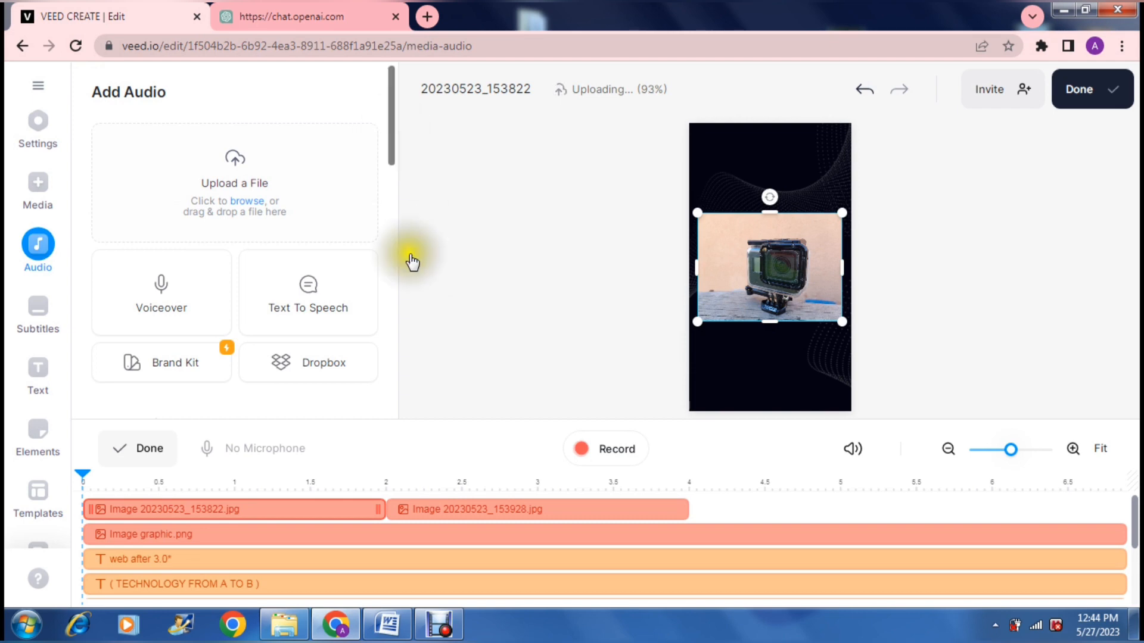
Step: Set up text to speech in US English with the Jason (Male) voice and go to its empty text field
{"action": "left_click", "coordinate": [321, 288]}
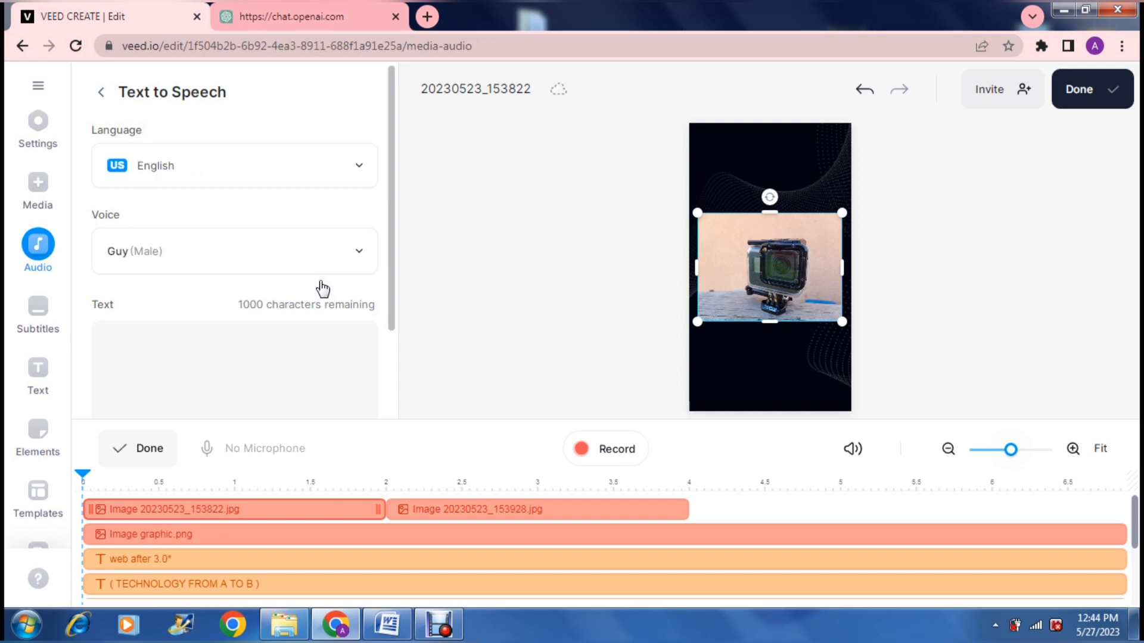
{"action": "left_click", "coordinate": [296, 174]}
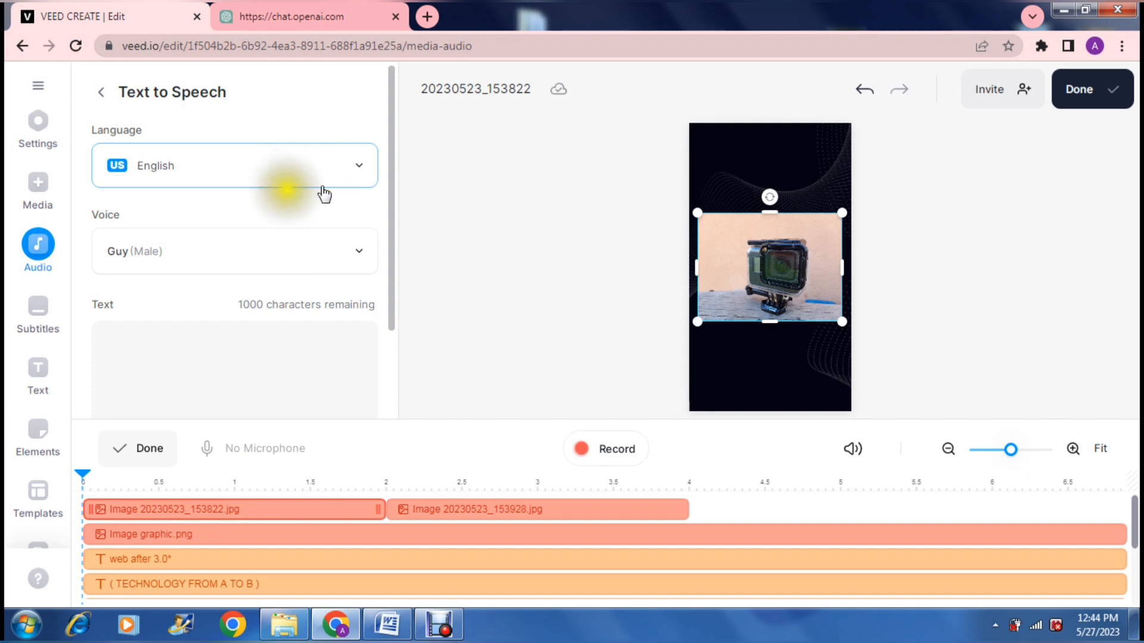
{"action": "left_click", "coordinate": [358, 168]}
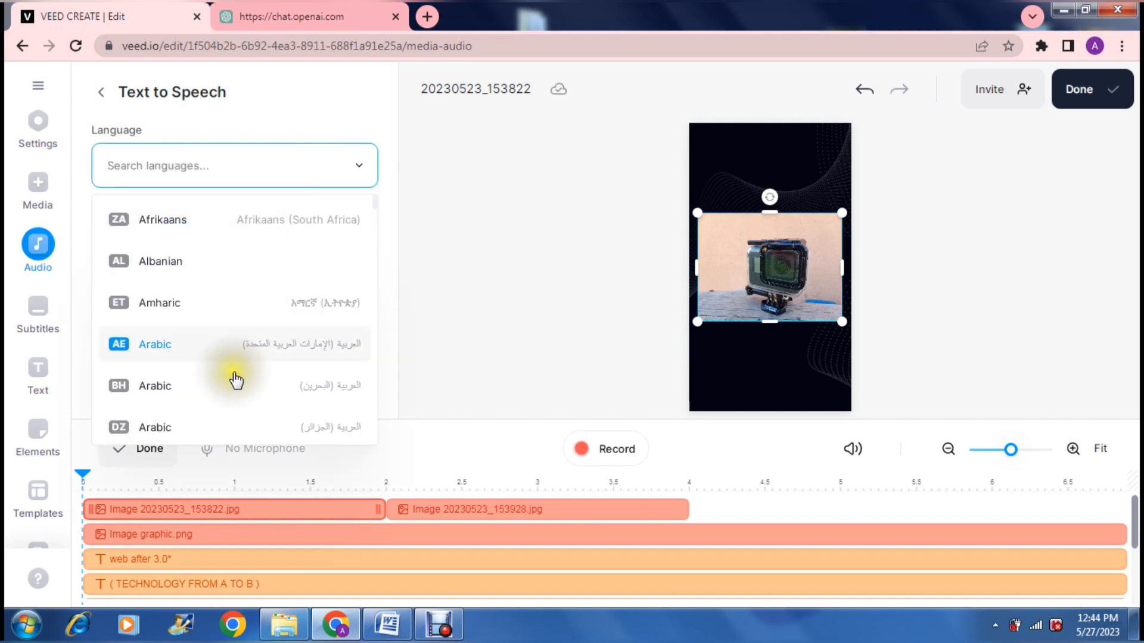
{"action": "left_click", "coordinate": [280, 123]}
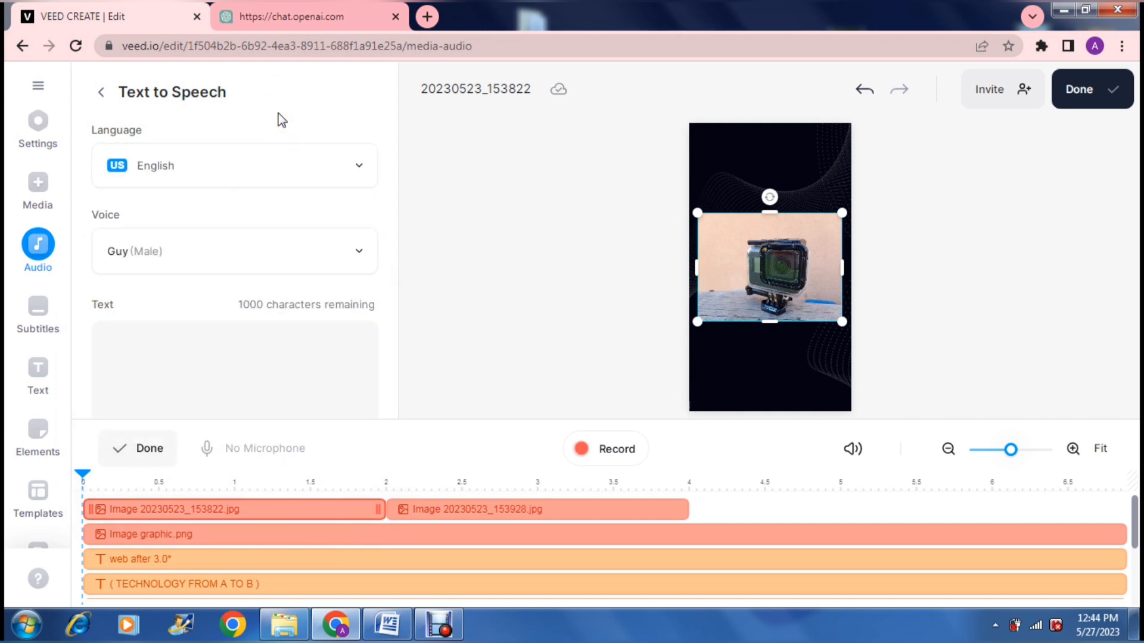
{"action": "left_click", "coordinate": [219, 262]}
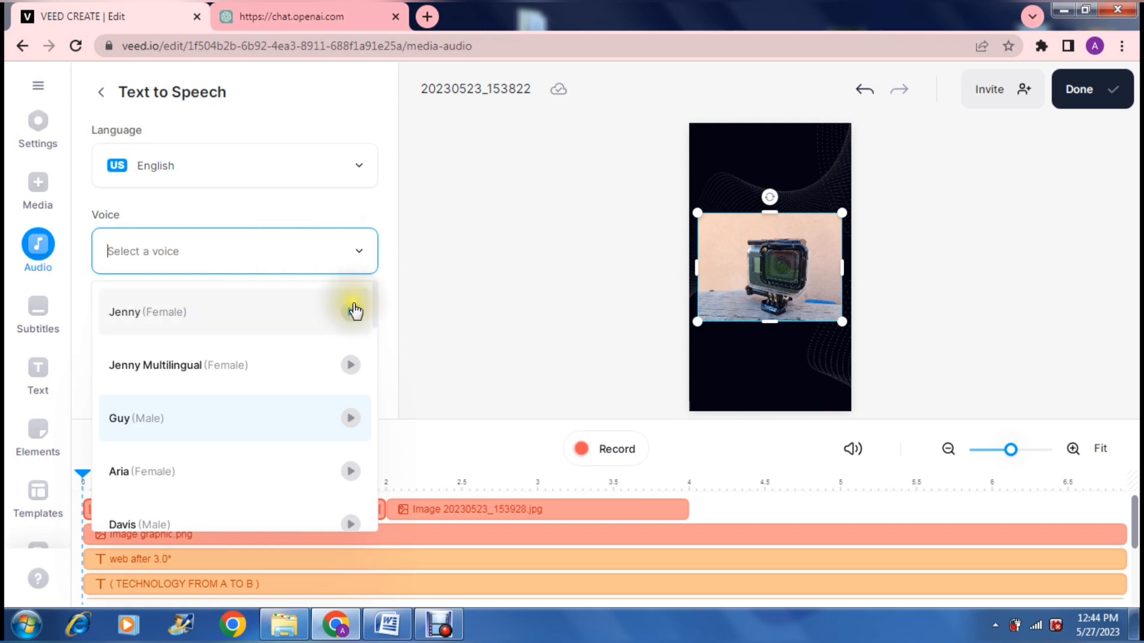
{"action": "left_click_drag", "start_coordinate": [374, 304], "coordinate": [388, 439]}
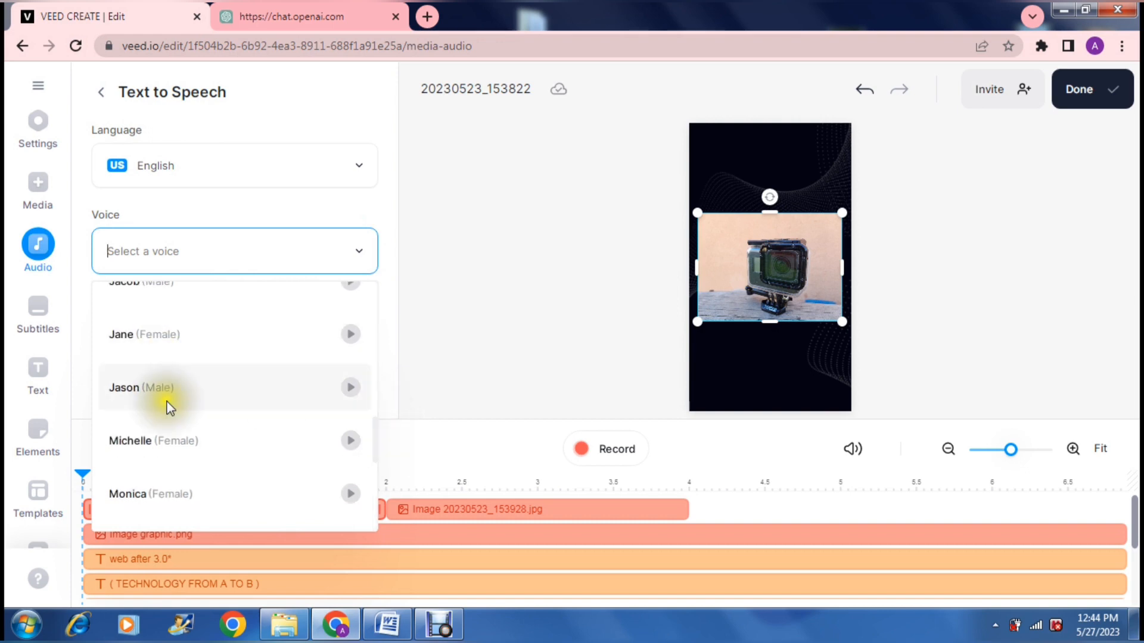
{"action": "left_click", "coordinate": [159, 387]}
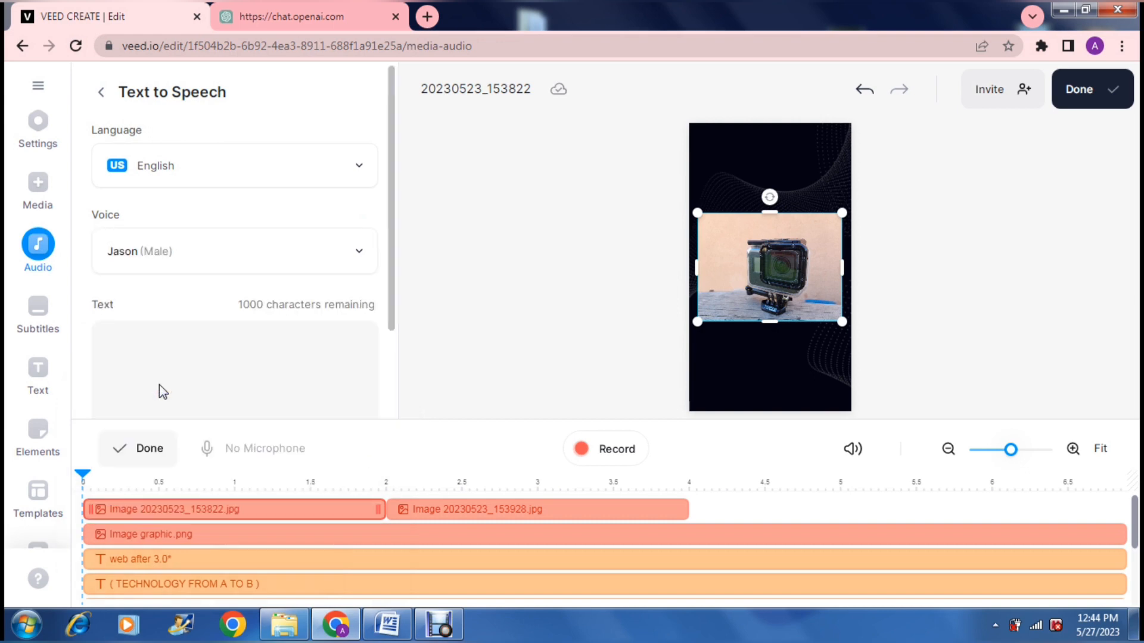
{"action": "left_click", "coordinate": [221, 345]}
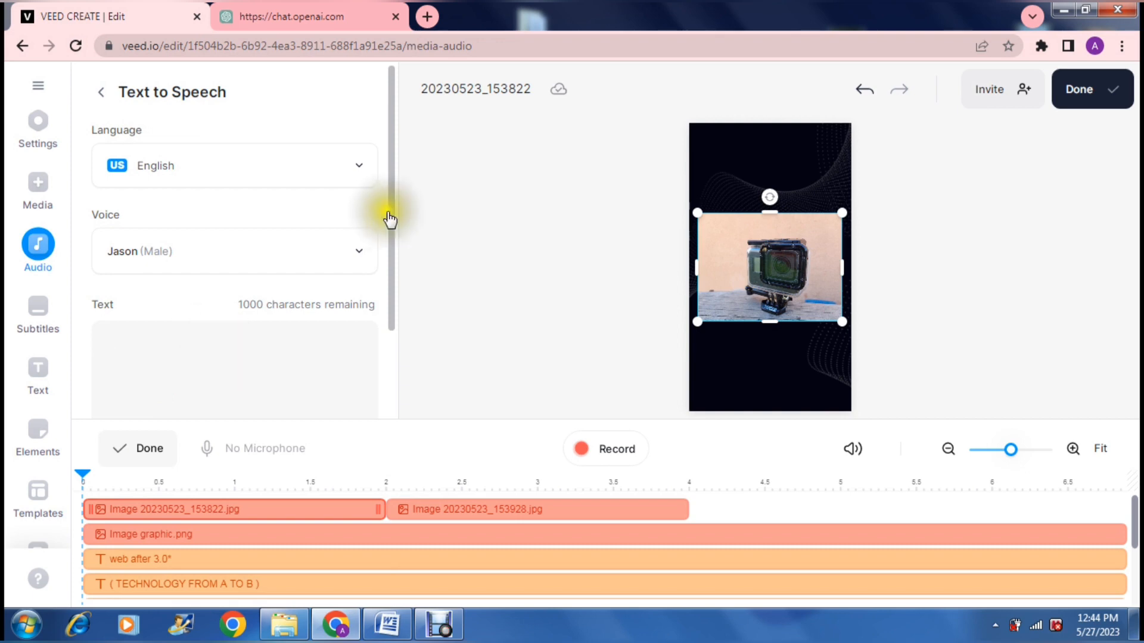
{"action": "left_click_drag", "start_coordinate": [395, 219], "coordinate": [401, 275]}
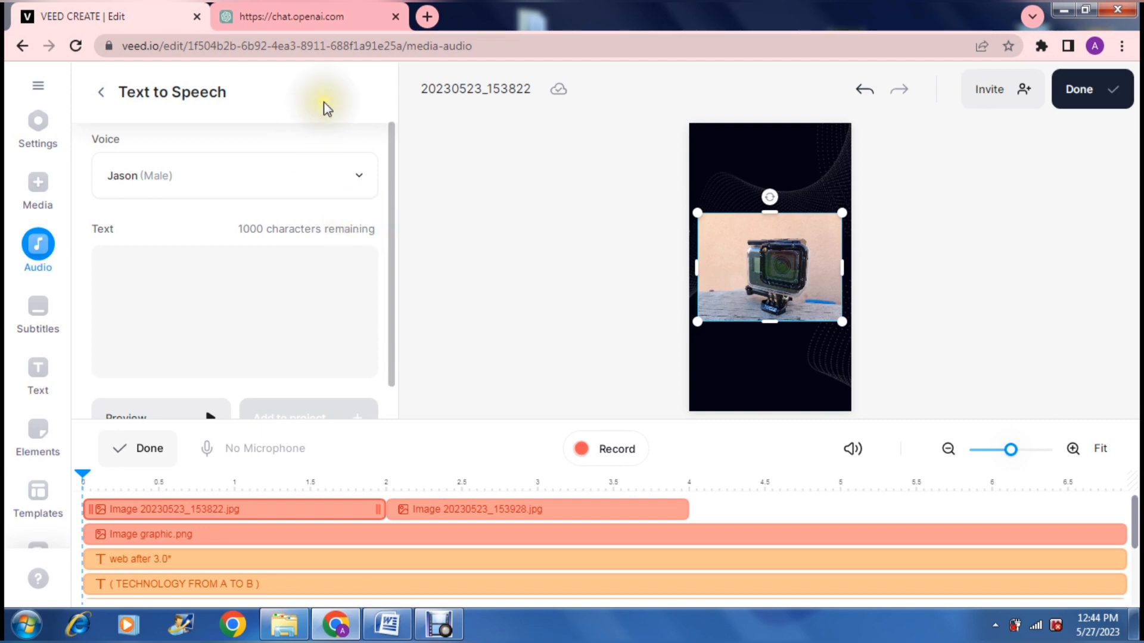
Step: Switch to the Word document and copy the question "What are 10 facts most people don't know about photography?"
{"action": "left_click", "coordinate": [305, 13]}
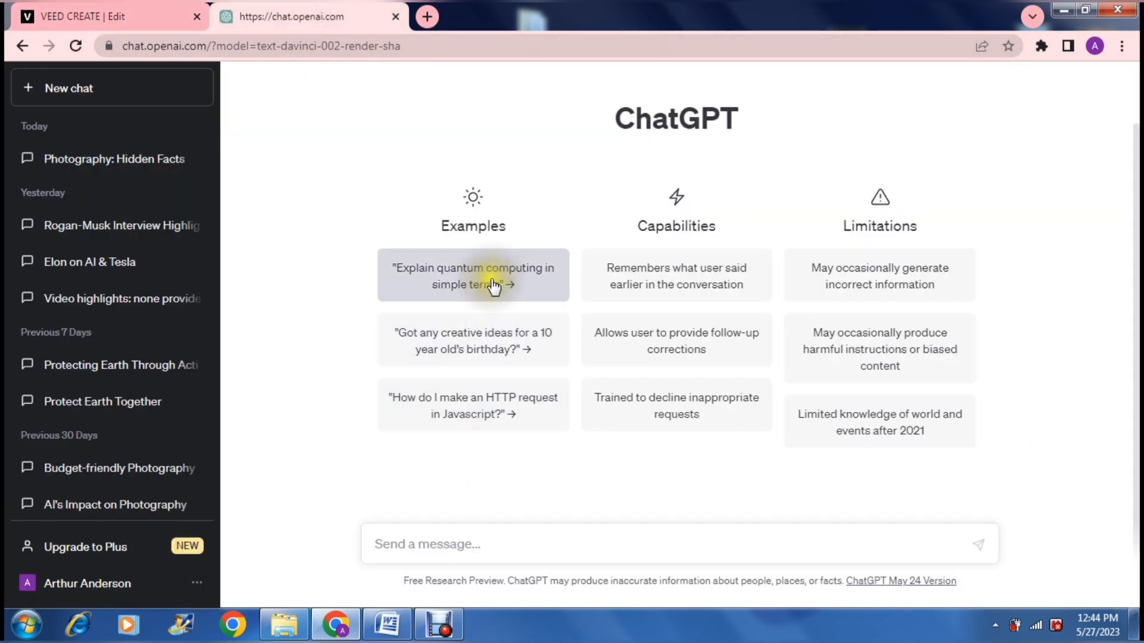
{"action": "left_click", "coordinate": [456, 541]}
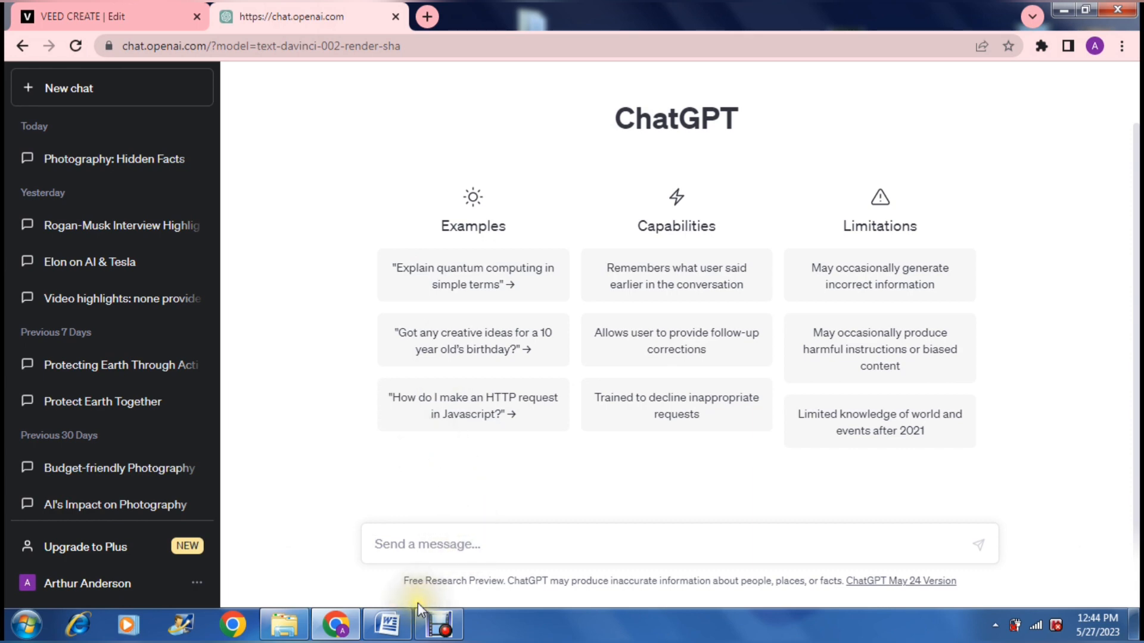
{"action": "left_click", "coordinate": [402, 627]}
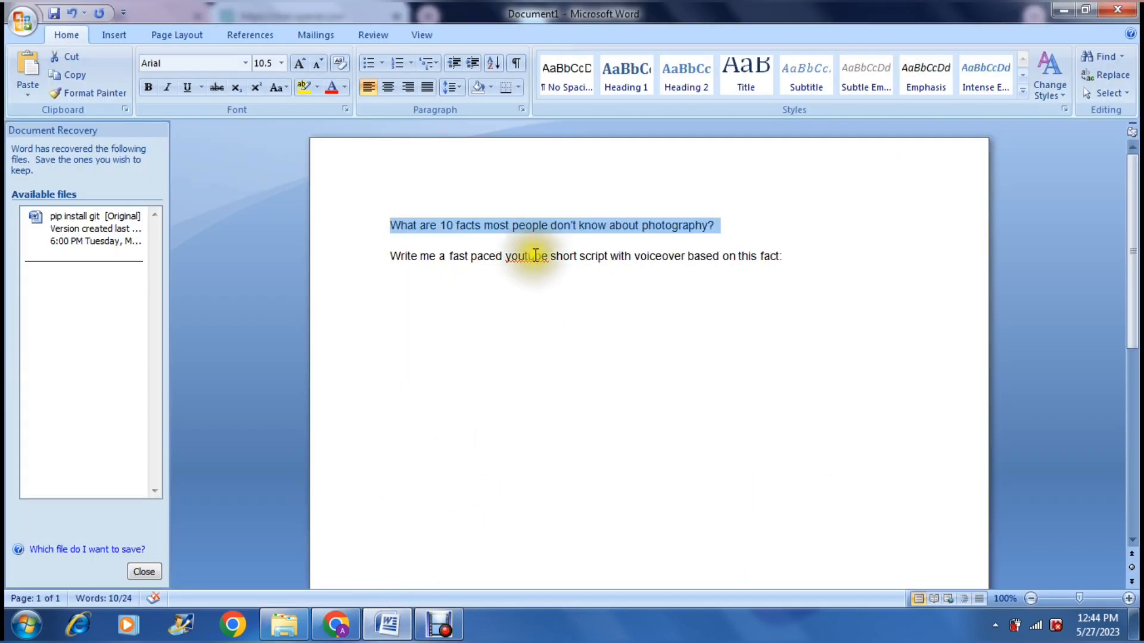
{"action": "right_click", "coordinate": [542, 227]}
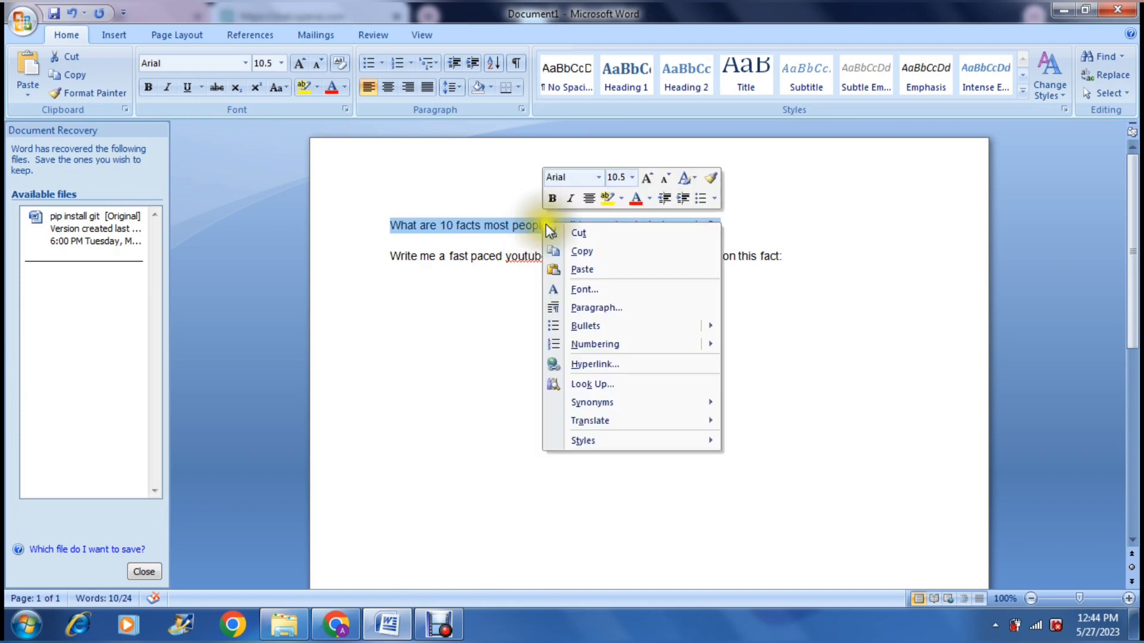
{"action": "left_click", "coordinate": [592, 252]}
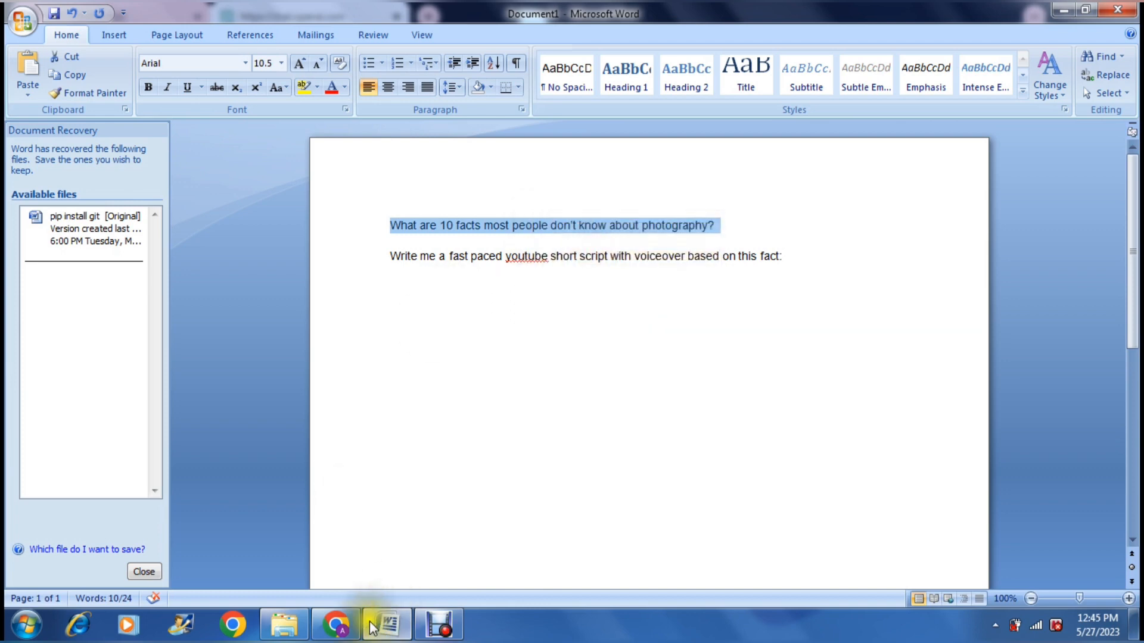
Step: Switch to ChatGPT, submit the copied photography question and look over the generated facts from the beginning of the list
{"action": "left_click", "coordinate": [336, 624]}
{"action": "right_click", "coordinate": [429, 541]}
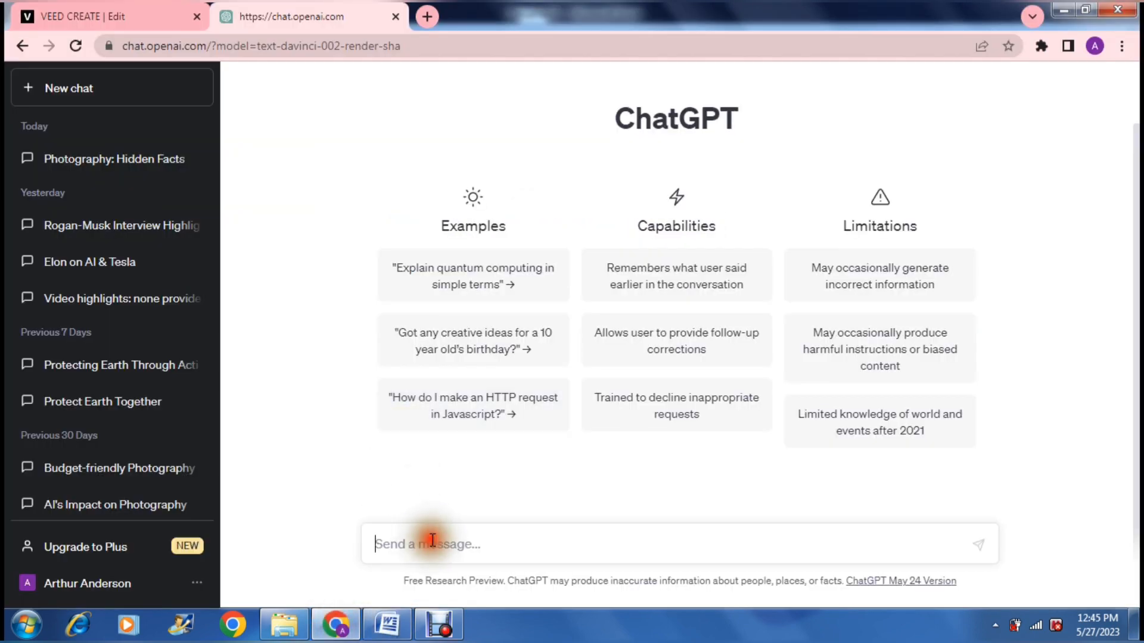
{"action": "left_click", "coordinate": [474, 407]}
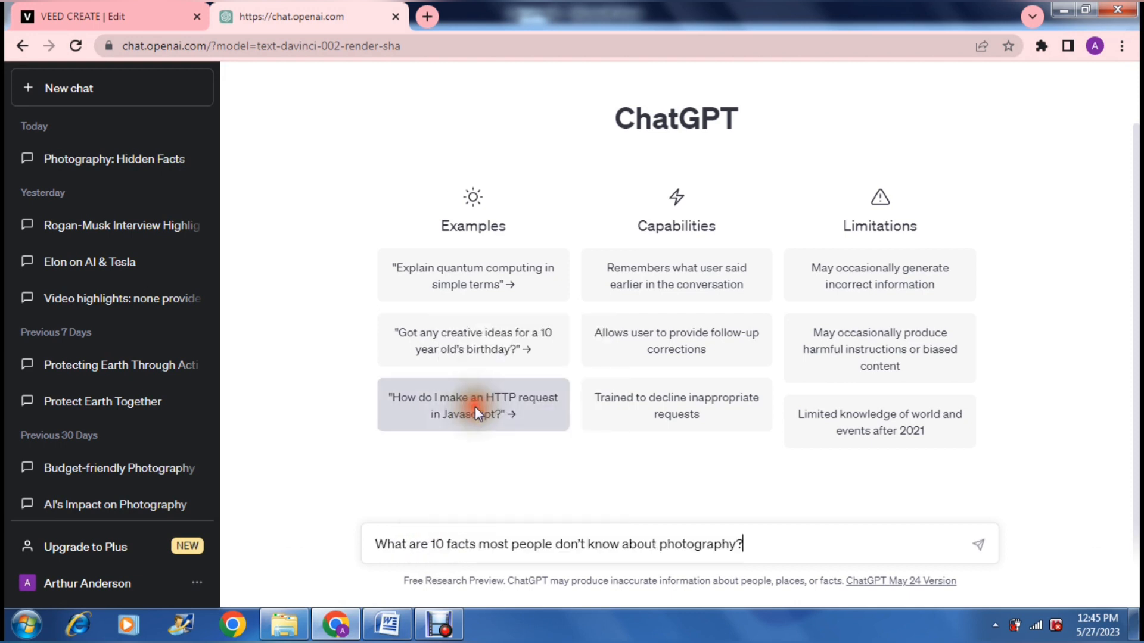
{"action": "key", "text": "Return"}
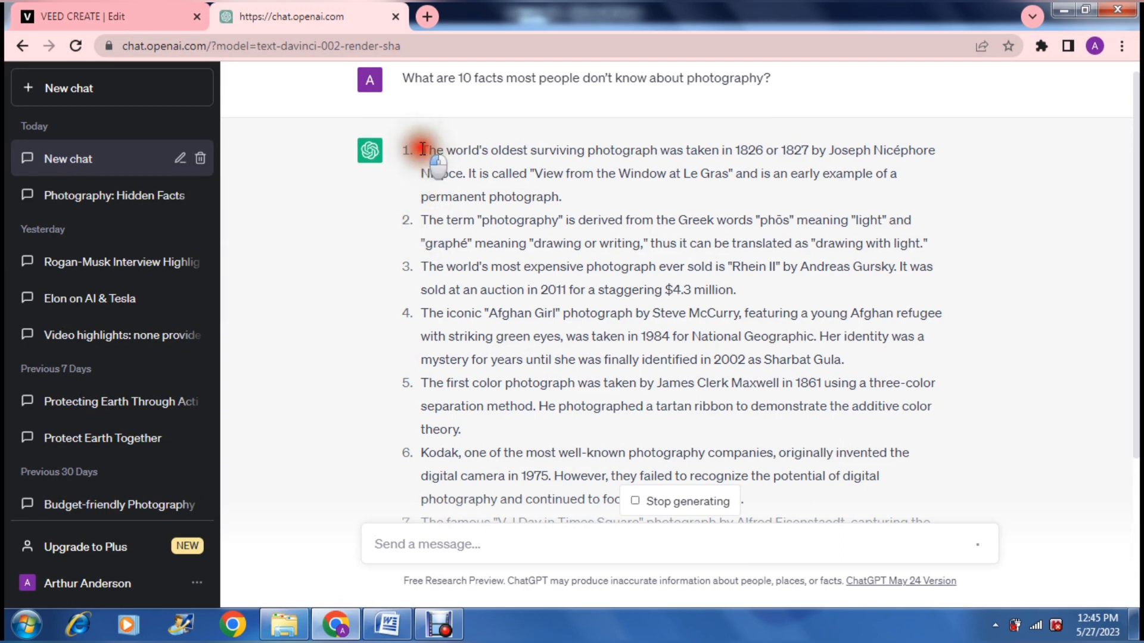
{"action": "mouse_move", "coordinate": [423, 149]}
{"action": "left_mouse_down"}
{"action": "mouse_move", "coordinate": [439, 158]}
{"action": "mouse_move", "coordinate": [439, 146]}
{"action": "left_mouse_up"}
{"action": "left_click", "coordinate": [942, 307]}
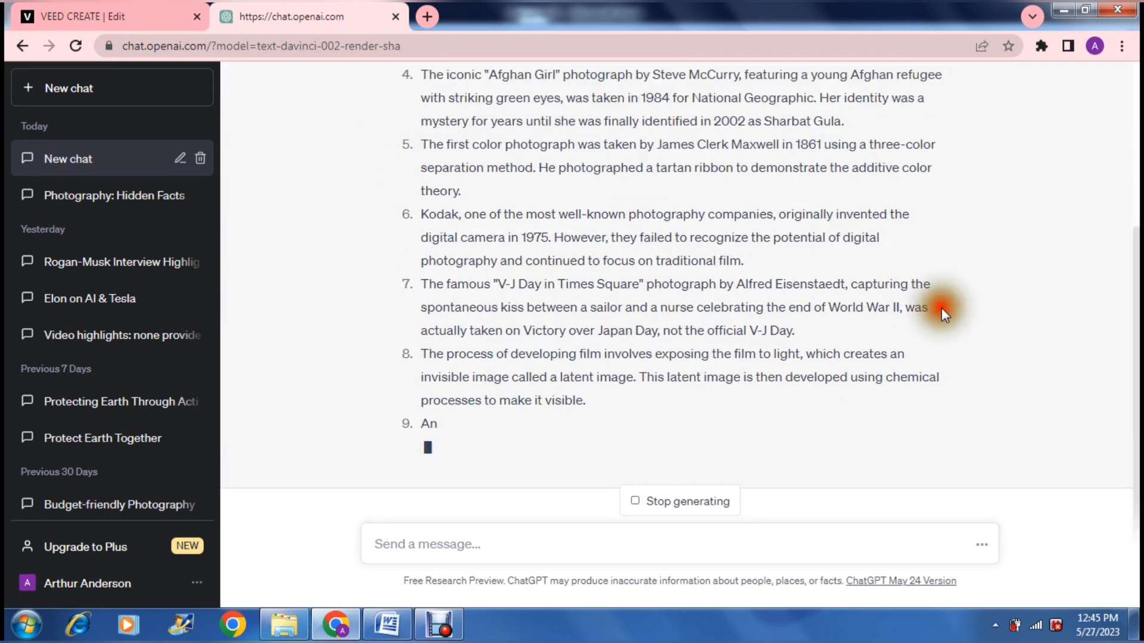
{"action": "scroll", "coordinate": [999, 299], "scroll_direction": "up", "scroll_amount": 5}
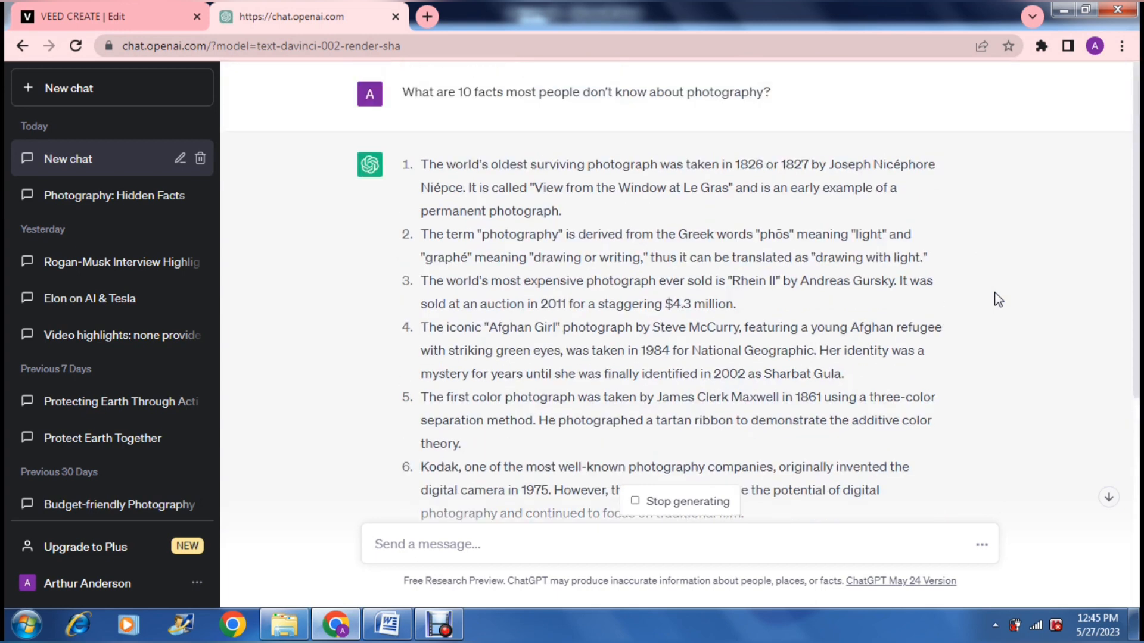
Step: Copy "Write me a fast paced youtube short script with voiceover based on this fact:" from the Word document into ChatGPT's message box
{"action": "left_click", "coordinate": [388, 627]}
{"action": "left_click", "coordinate": [388, 259]}
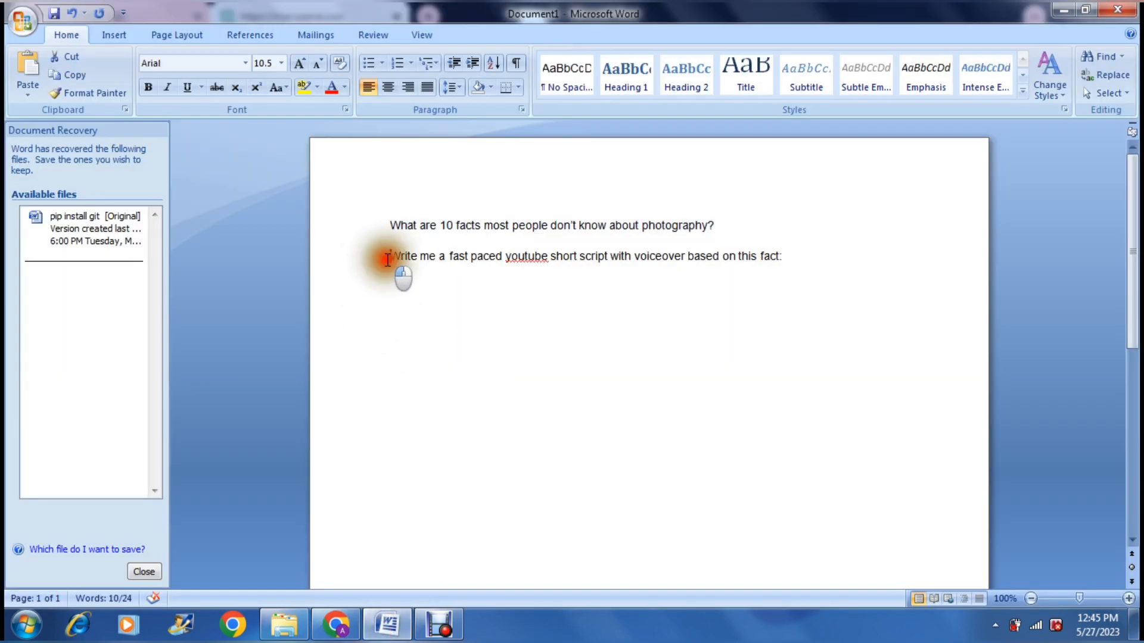
{"action": "left_click_drag", "start_coordinate": [387, 259], "coordinate": [771, 258]}
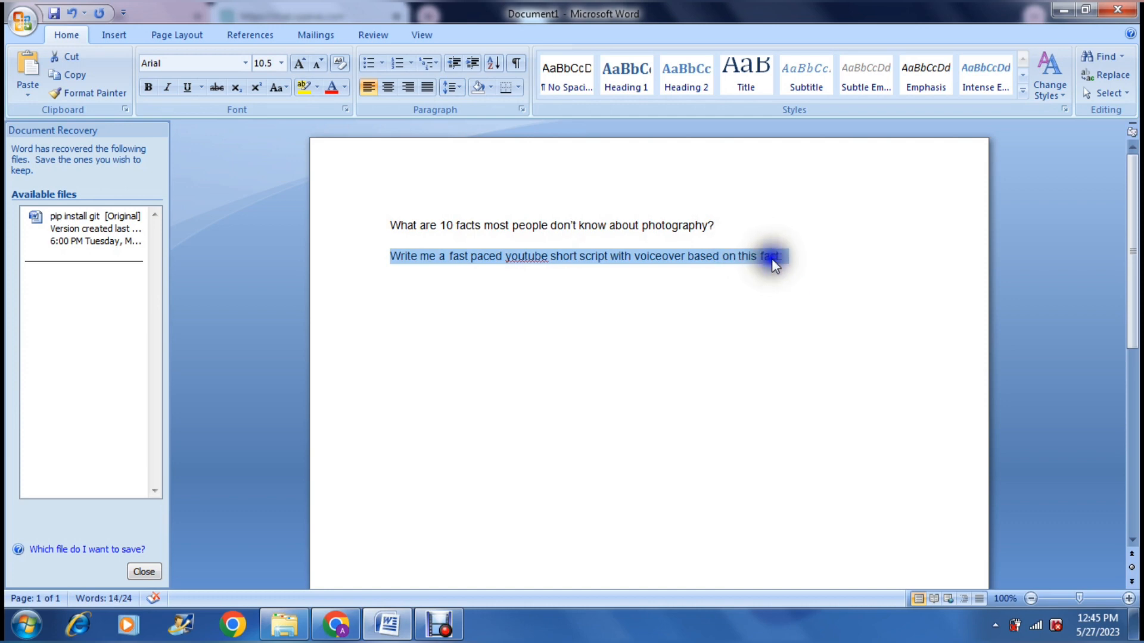
{"action": "right_click", "coordinate": [771, 258]}
{"action": "left_click", "coordinate": [811, 287]}
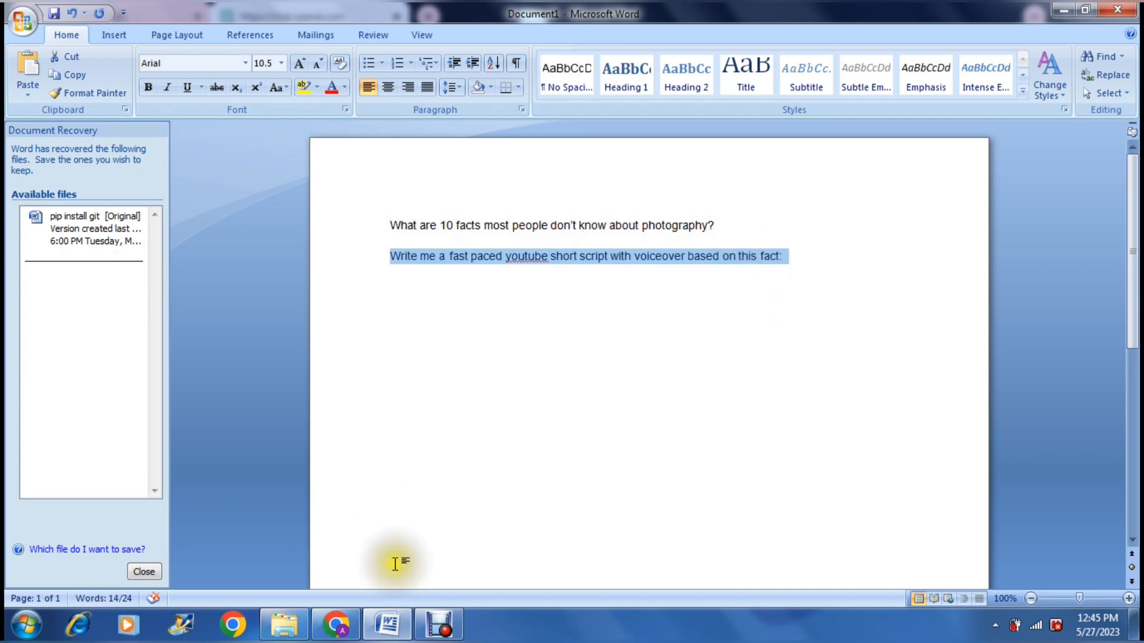
{"action": "left_click", "coordinate": [350, 620]}
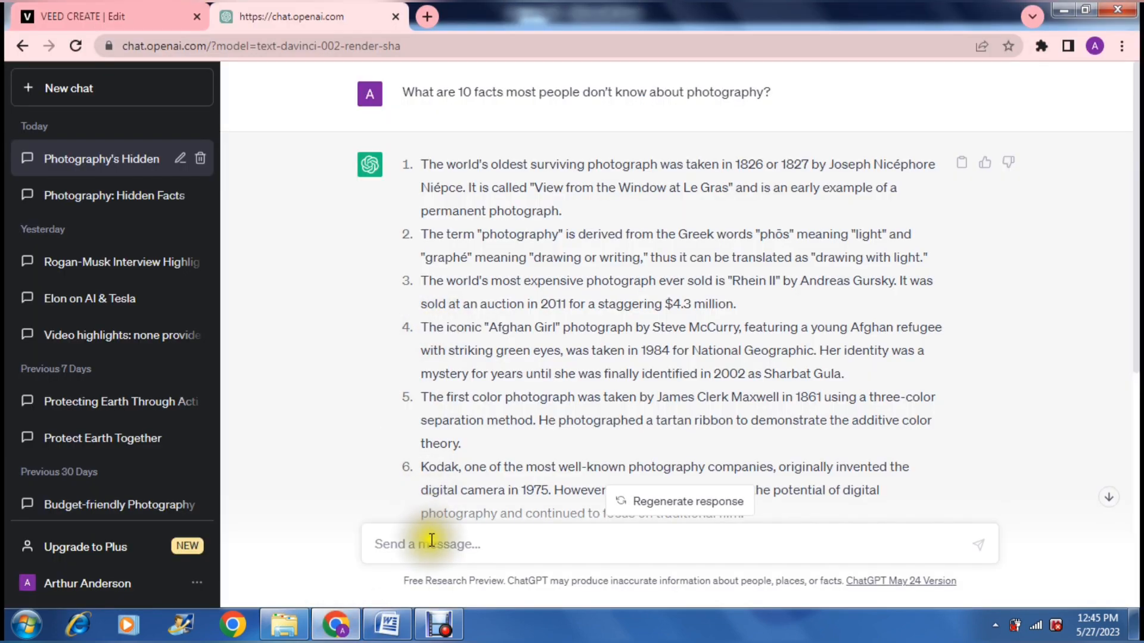
{"action": "key", "text": "ctrl+v"}
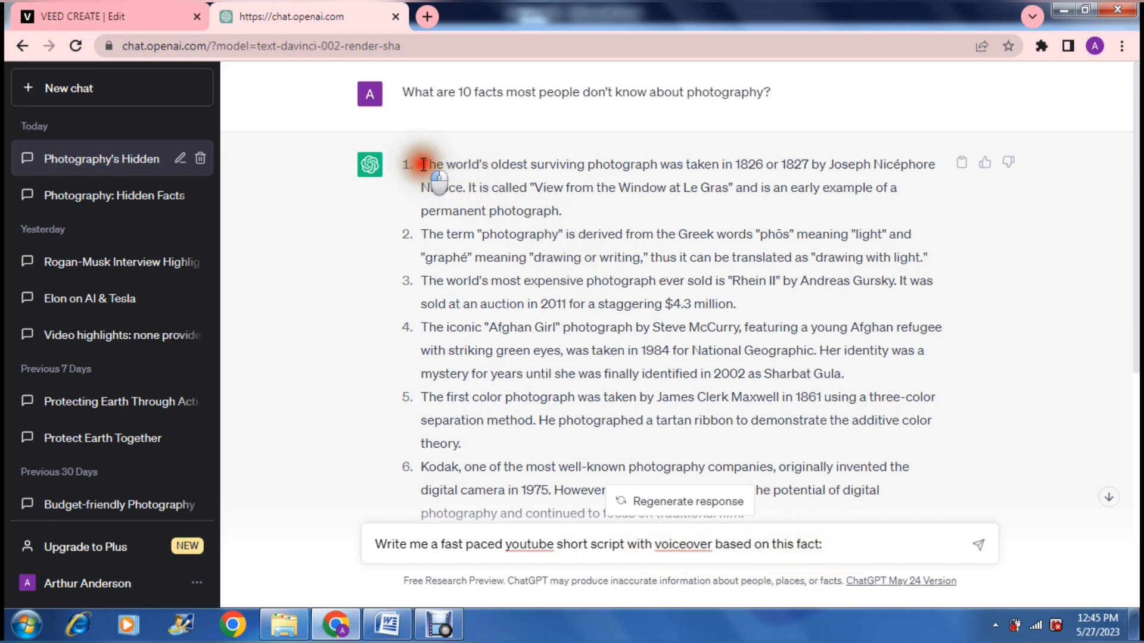
Step: Append the first listed fact, about the world's oldest surviving photograph, to the script prompt and submit it
{"action": "left_click_drag", "start_coordinate": [423, 168], "coordinate": [560, 208]}
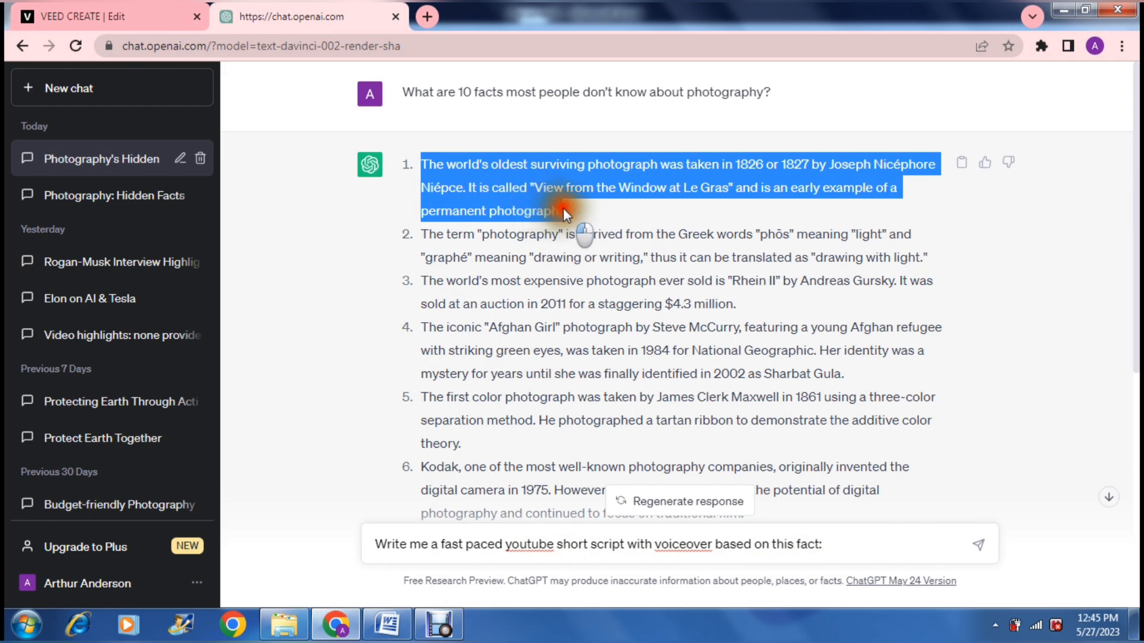
{"action": "right_click", "coordinate": [540, 181]}
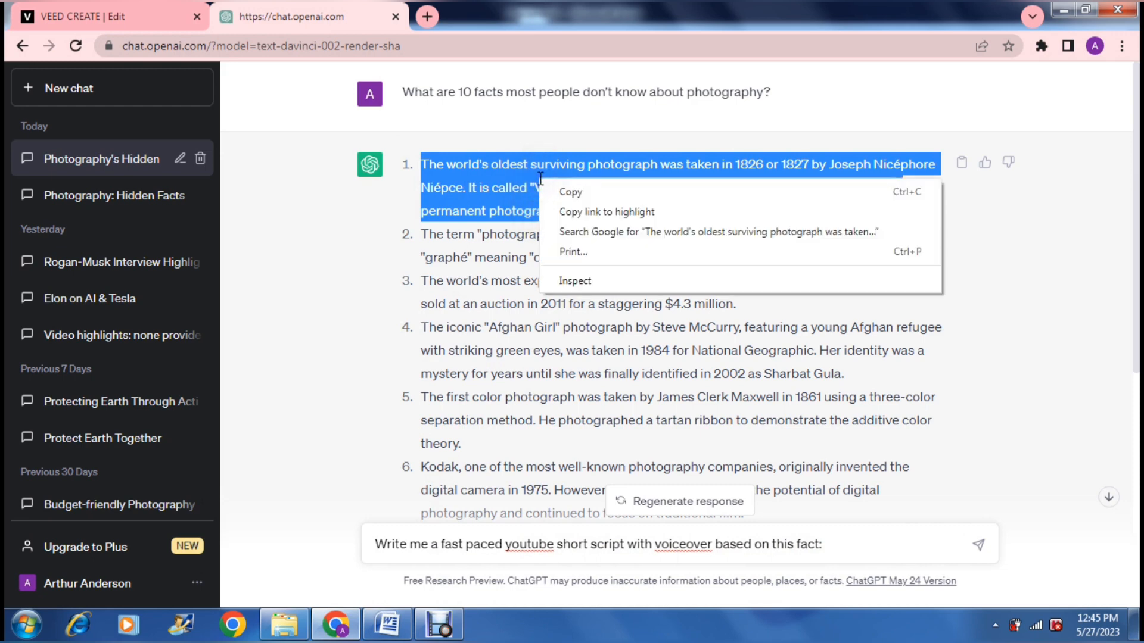
{"action": "left_click", "coordinate": [569, 190]}
{"action": "left_click", "coordinate": [857, 539]}
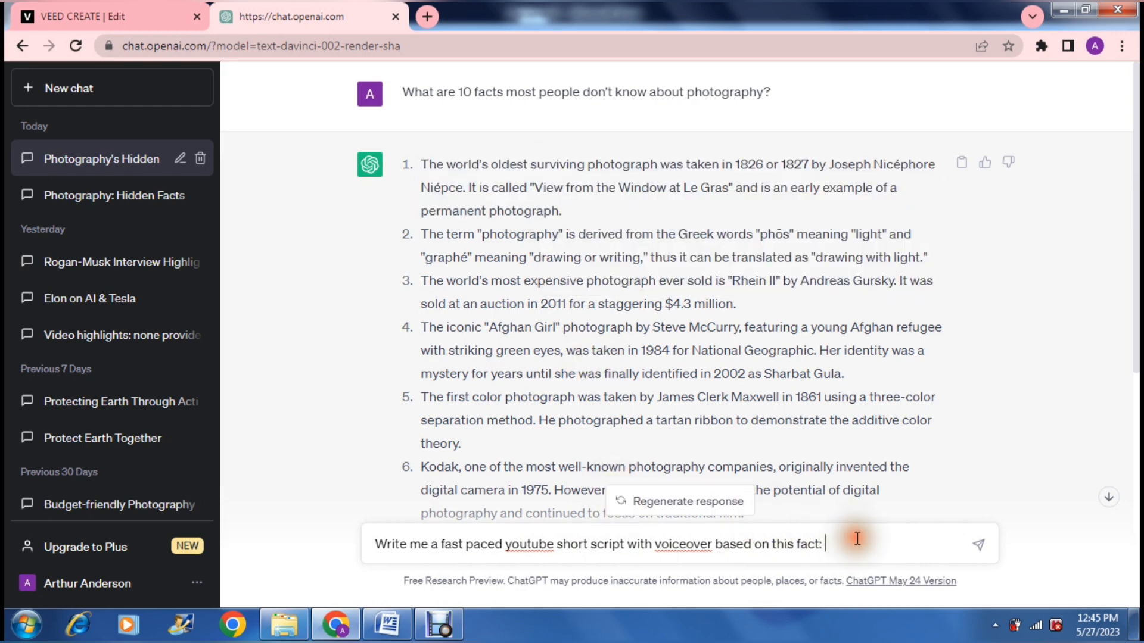
{"action": "key", "text": "ctrl+v"}
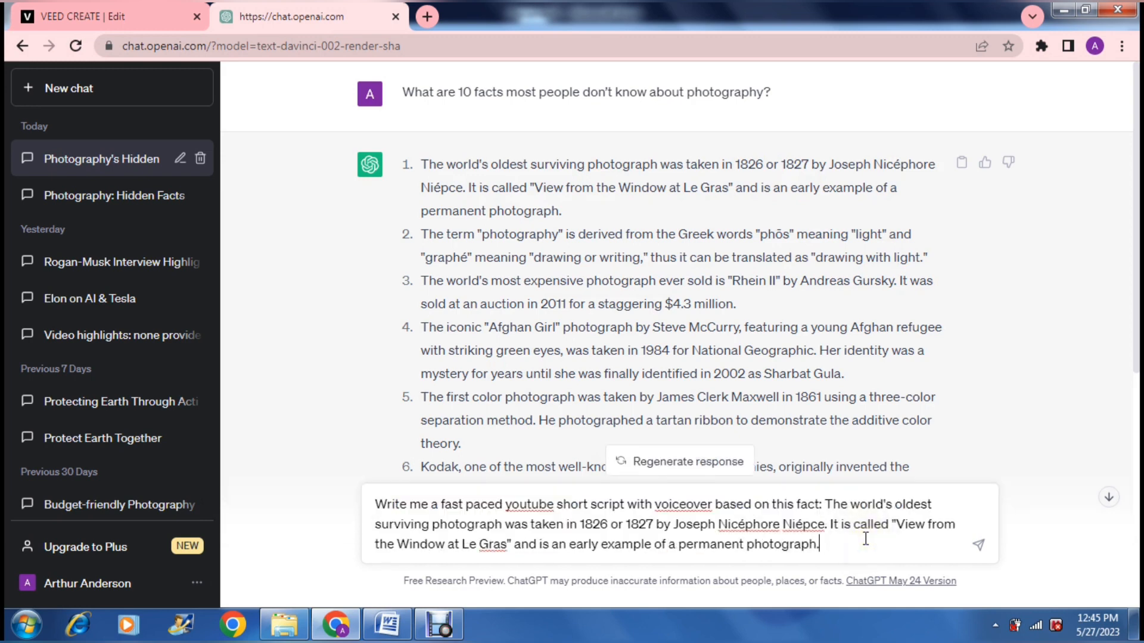
{"action": "key", "text": "Return"}
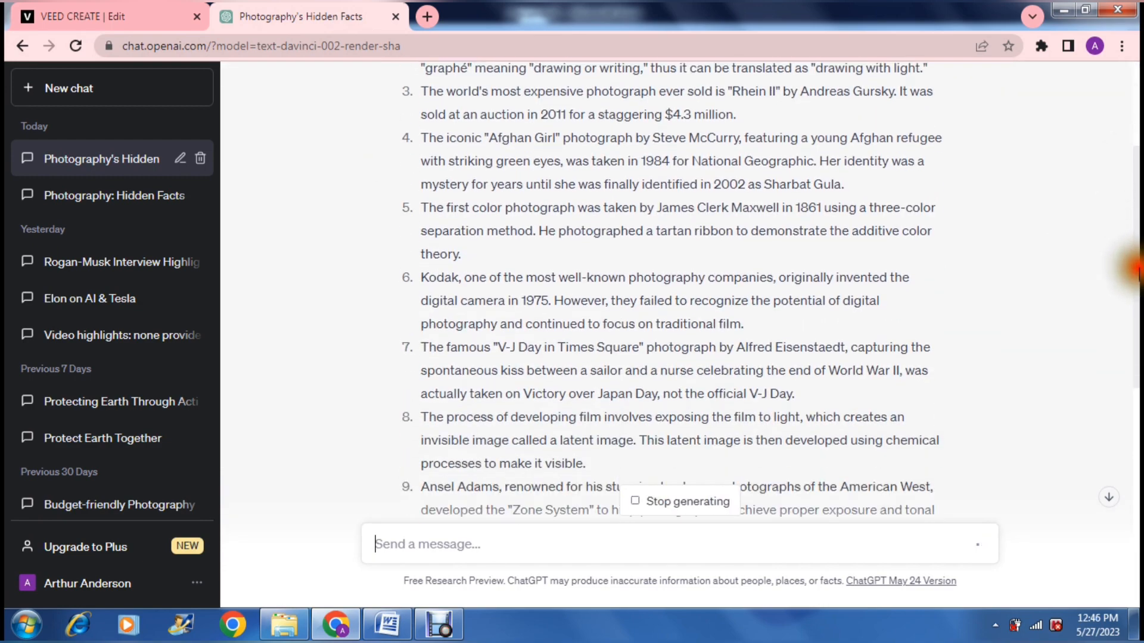
Step: Copy the first voiceover passage, "In the vast realm of photography...", without its quotation marks into VEED's text-to-speech text field
{"action": "left_click_drag", "start_coordinate": [1139, 296], "coordinate": [1138, 503]}
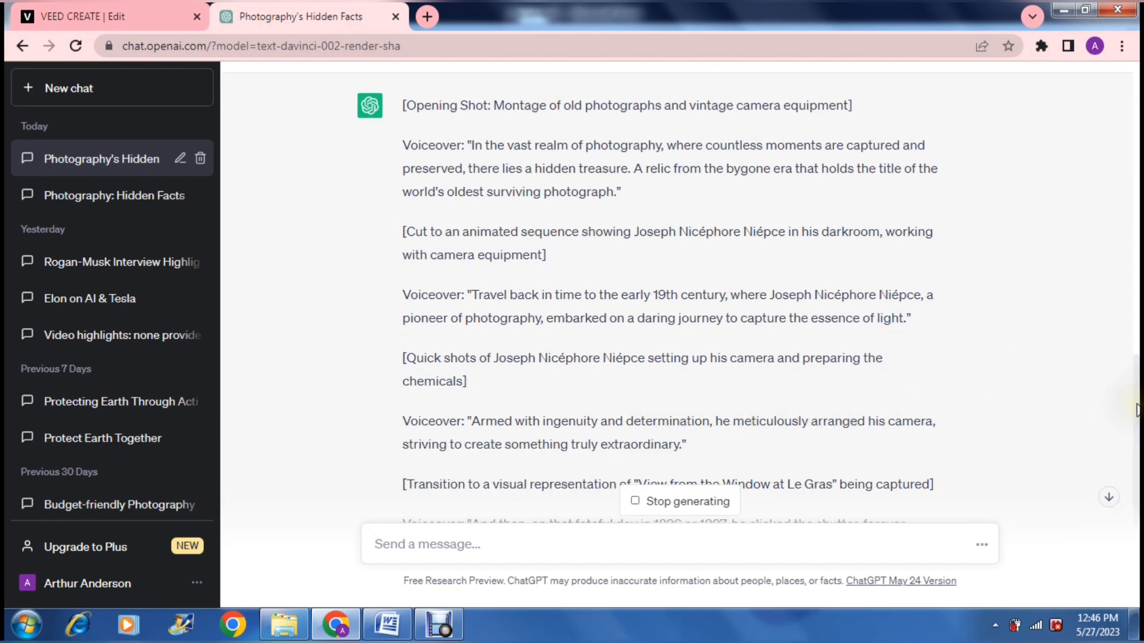
{"action": "left_click_drag", "start_coordinate": [1138, 404], "coordinate": [989, 352]}
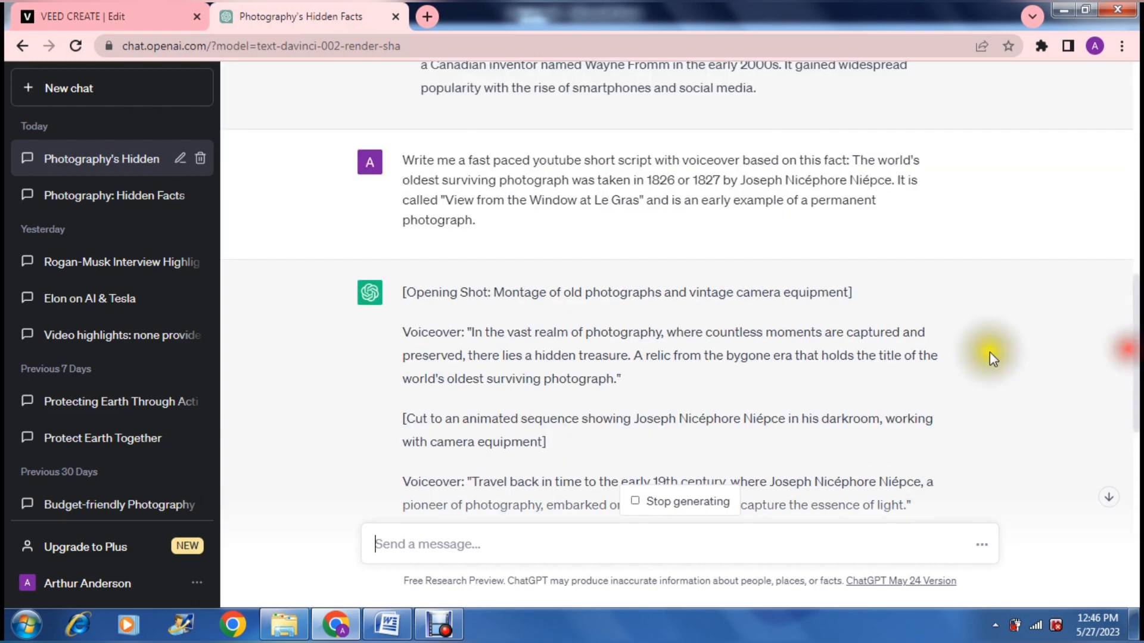
{"action": "left_click_drag", "start_coordinate": [469, 334], "coordinate": [618, 378]}
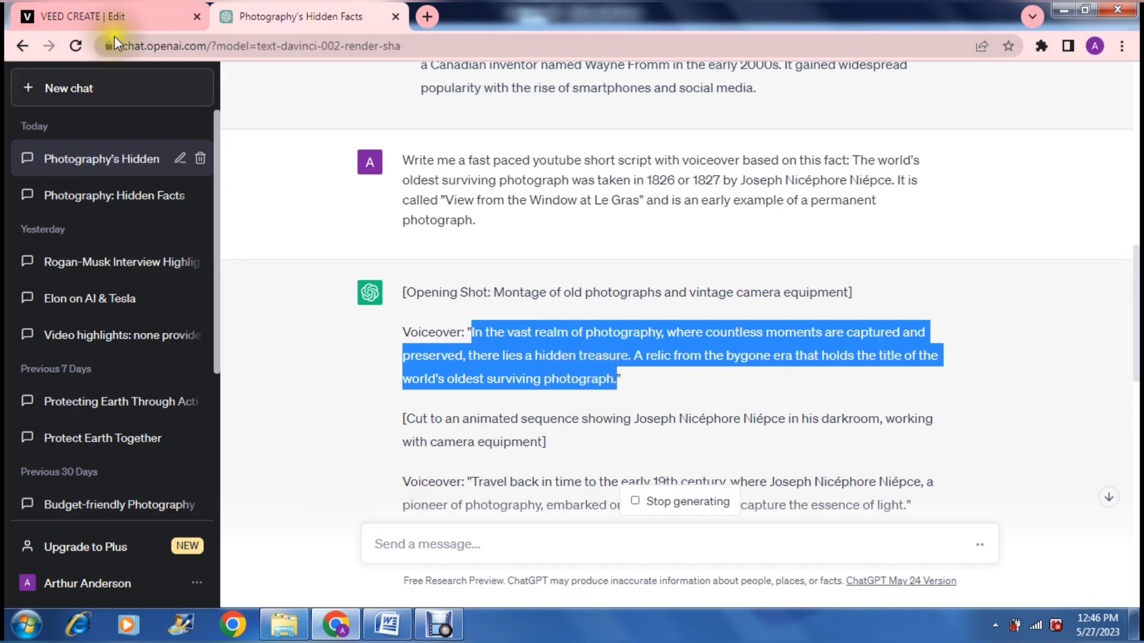
{"action": "left_click", "coordinate": [113, 17]}
{"action": "left_click", "coordinate": [240, 268]}
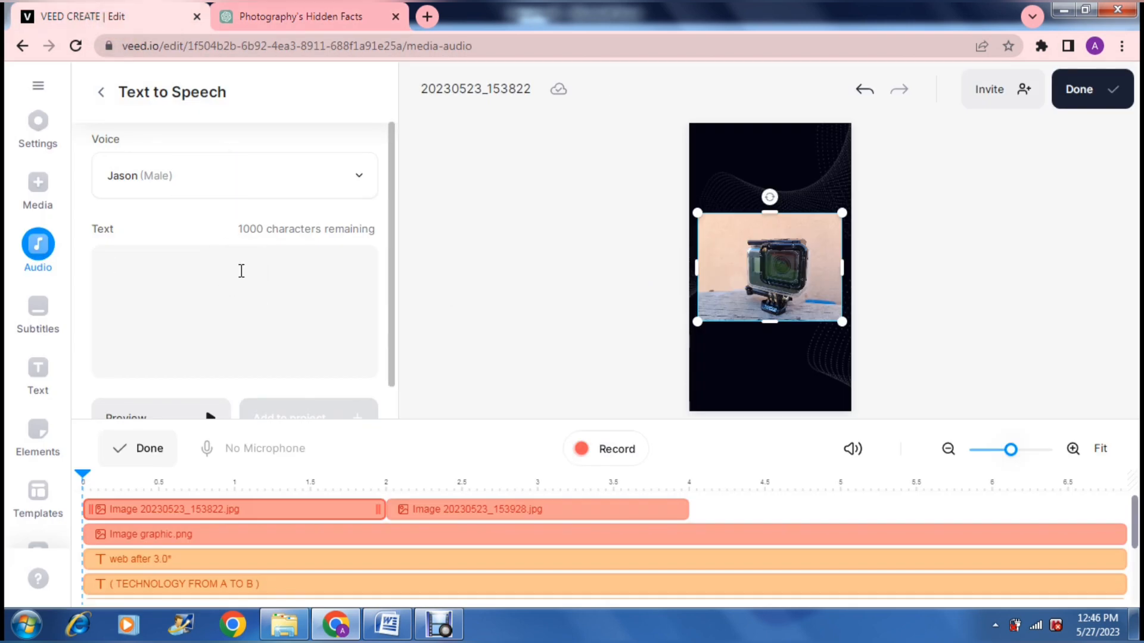
{"action": "key", "text": "ctrl+v"}
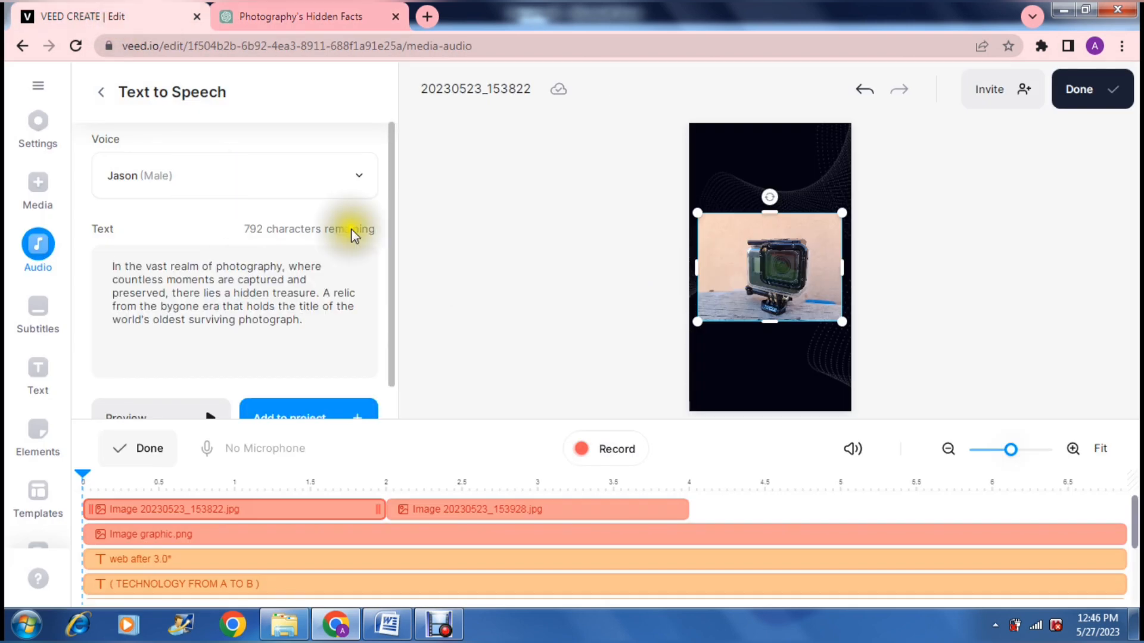
Step: Add the text-to-speech narration to the project and enlarge the timeline area to show more tracks
{"action": "left_click_drag", "start_coordinate": [395, 250], "coordinate": [393, 306]}
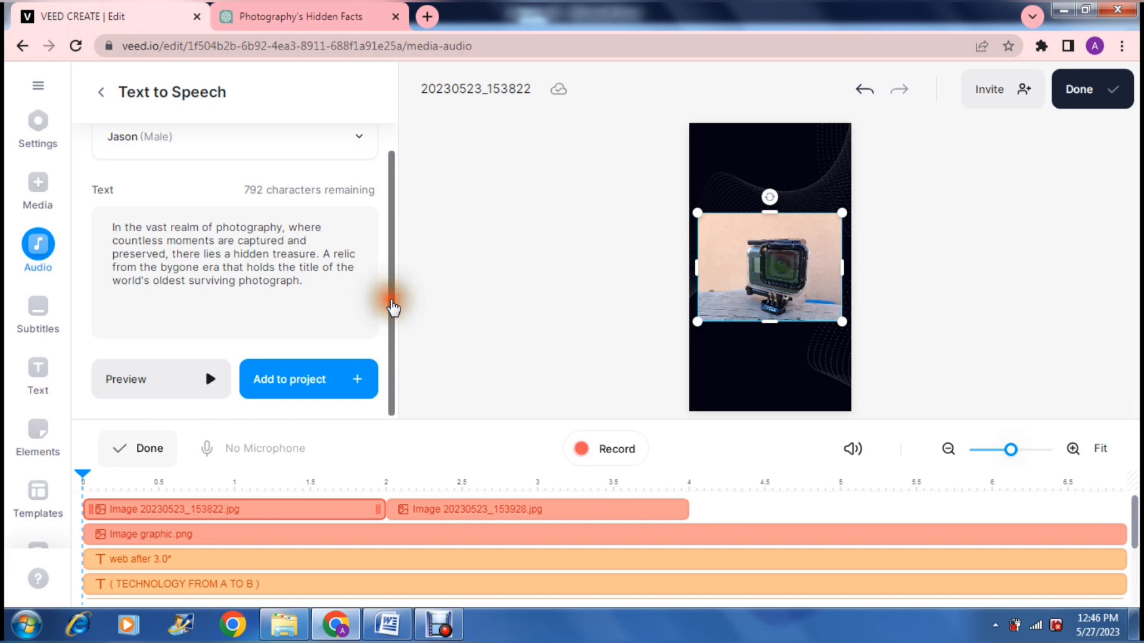
{"action": "left_click", "coordinate": [302, 379]}
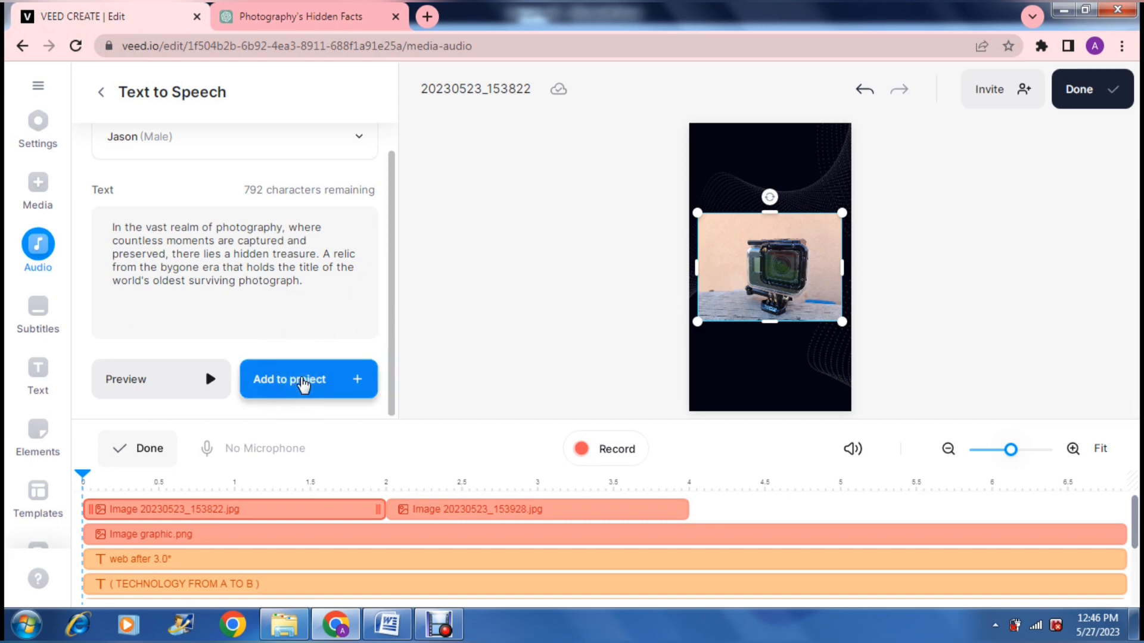
{"action": "left_click", "coordinate": [302, 382]}
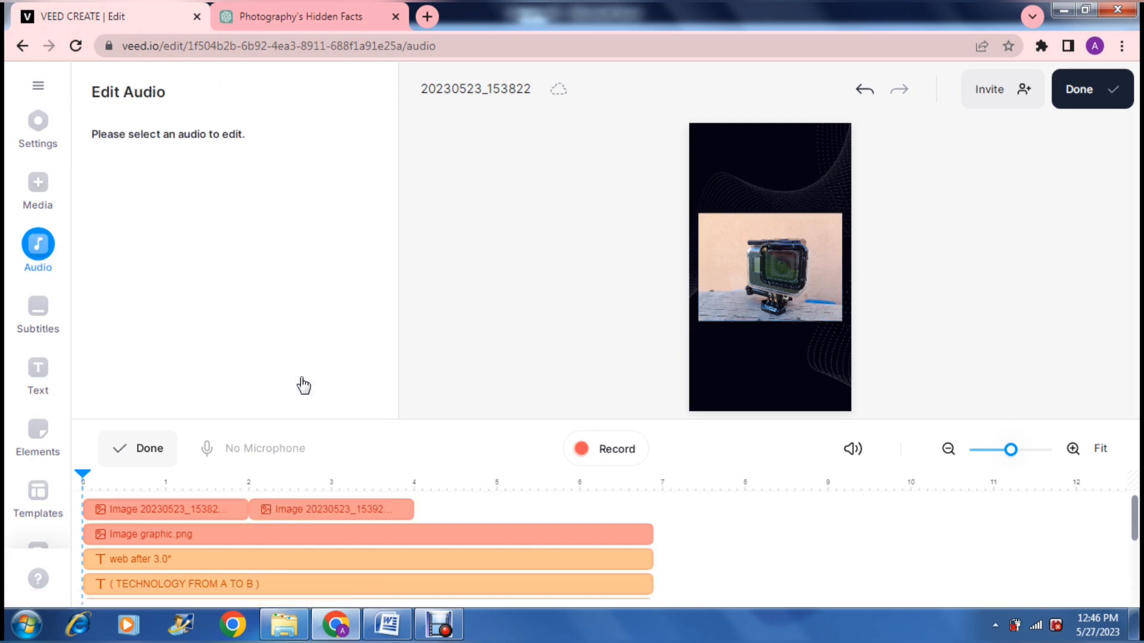
{"action": "left_click", "coordinate": [512, 390]}
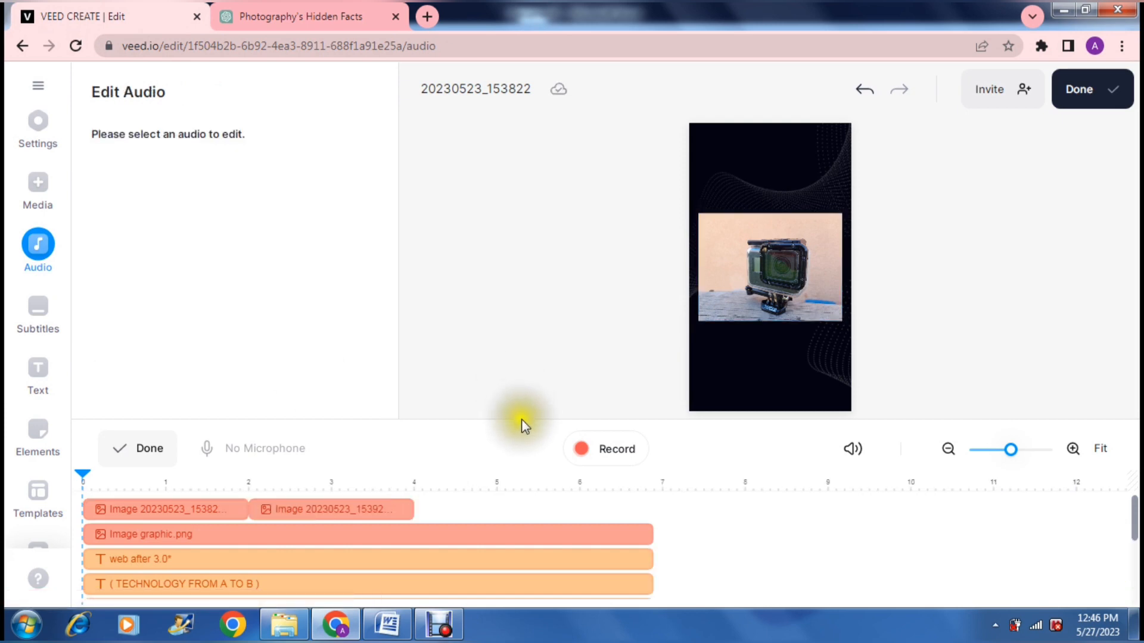
{"action": "left_click_drag", "start_coordinate": [521, 419], "coordinate": [517, 258]}
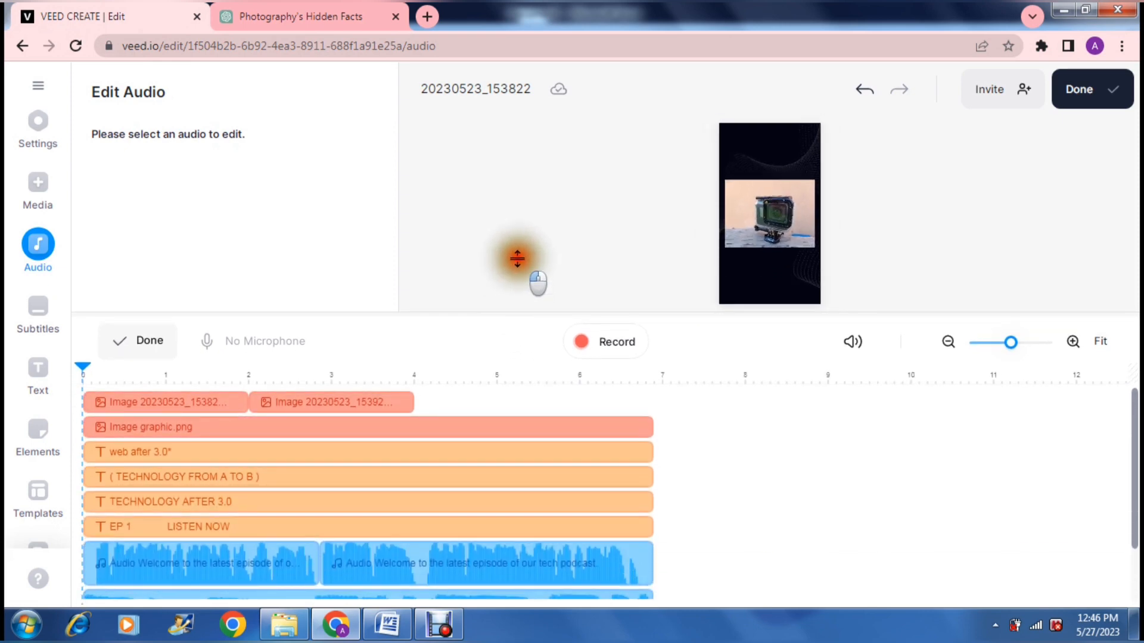
Step: Close the voiceover recording controls, play the project from the start, pause it after about 7 seconds and return the playhead to 0
{"action": "left_click", "coordinate": [143, 339]}
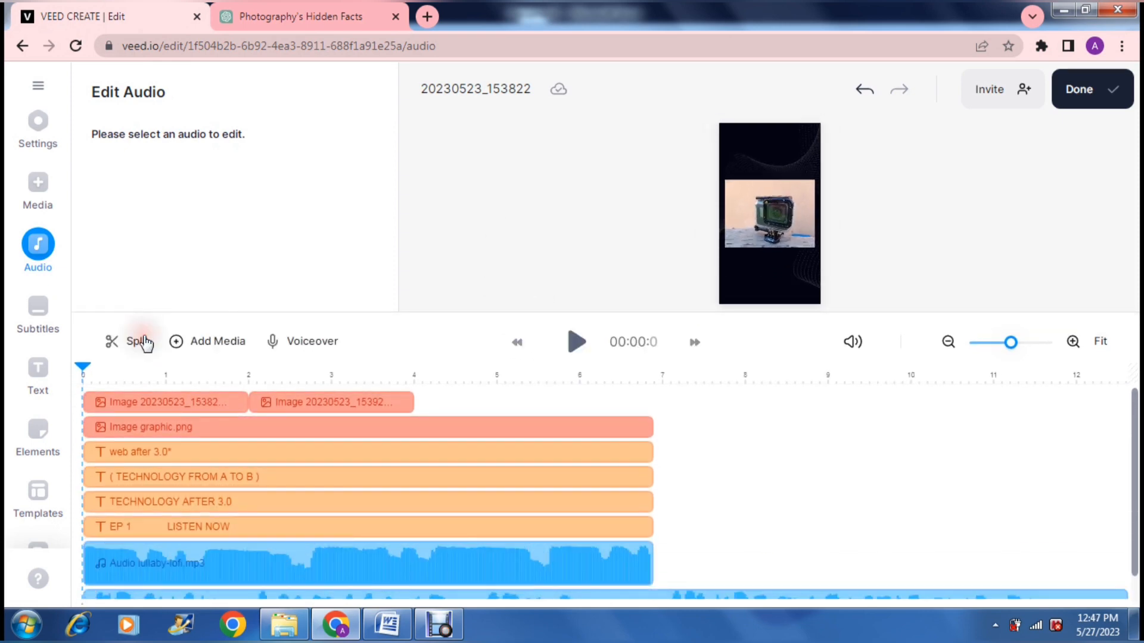
{"action": "left_click", "coordinate": [575, 345]}
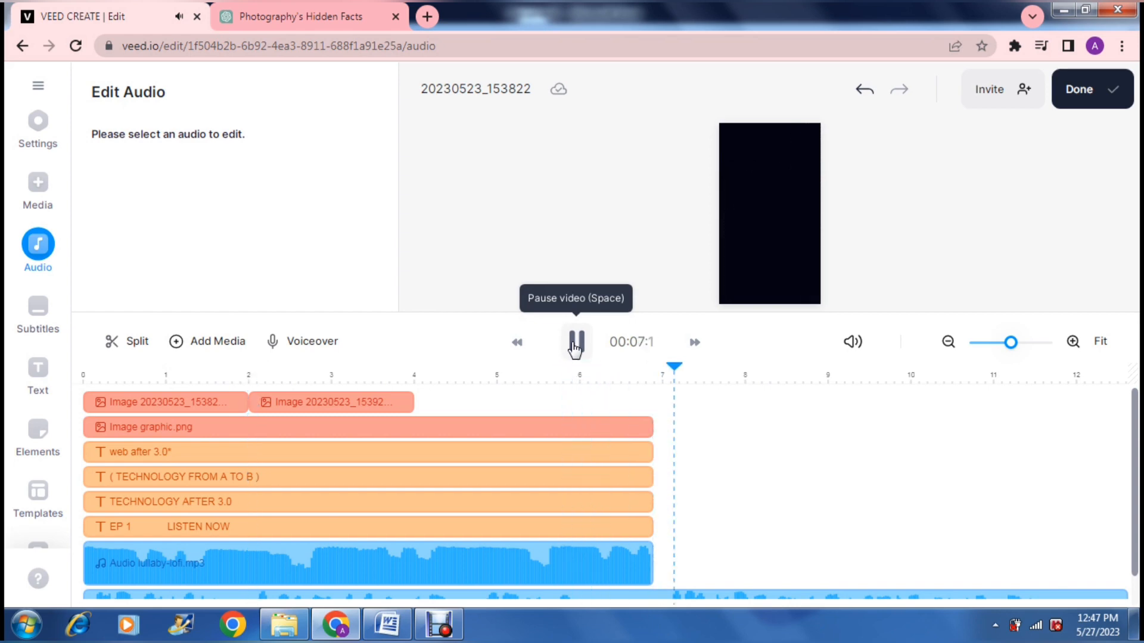
{"action": "left_click", "coordinate": [574, 346]}
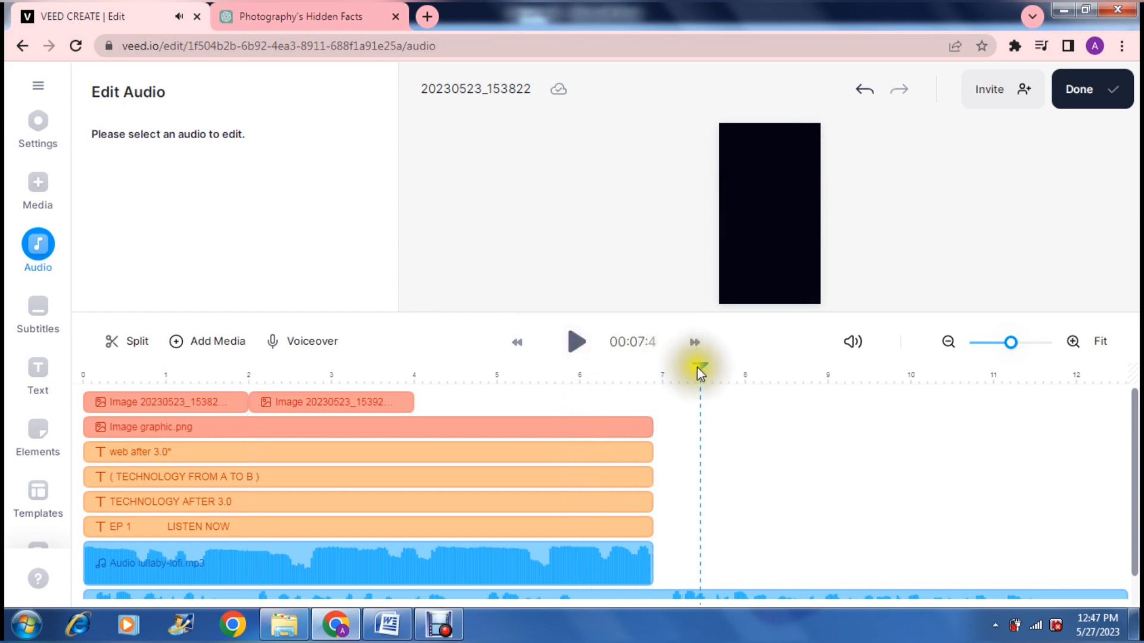
{"action": "left_click_drag", "start_coordinate": [417, 351], "coordinate": [23, 348]}
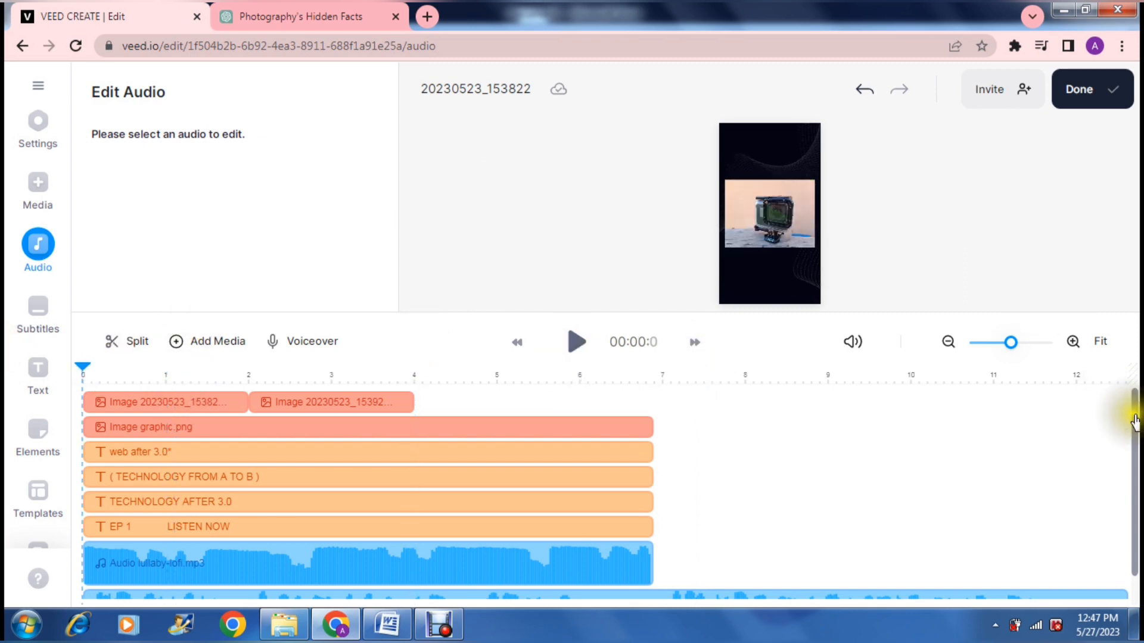
{"action": "left_click", "coordinate": [1109, 262]}
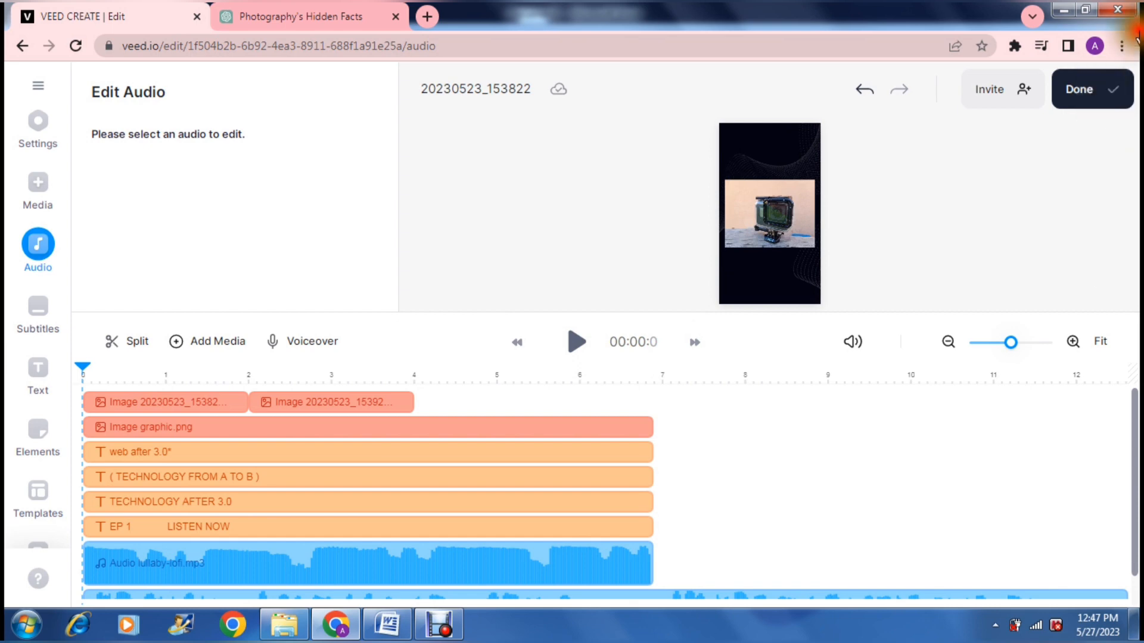
Step: Copy the second voiceover passage, "Travel back in time to the early 19th century...", without its quotation marks from the ChatGPT script
{"action": "left_click", "coordinate": [278, 16]}
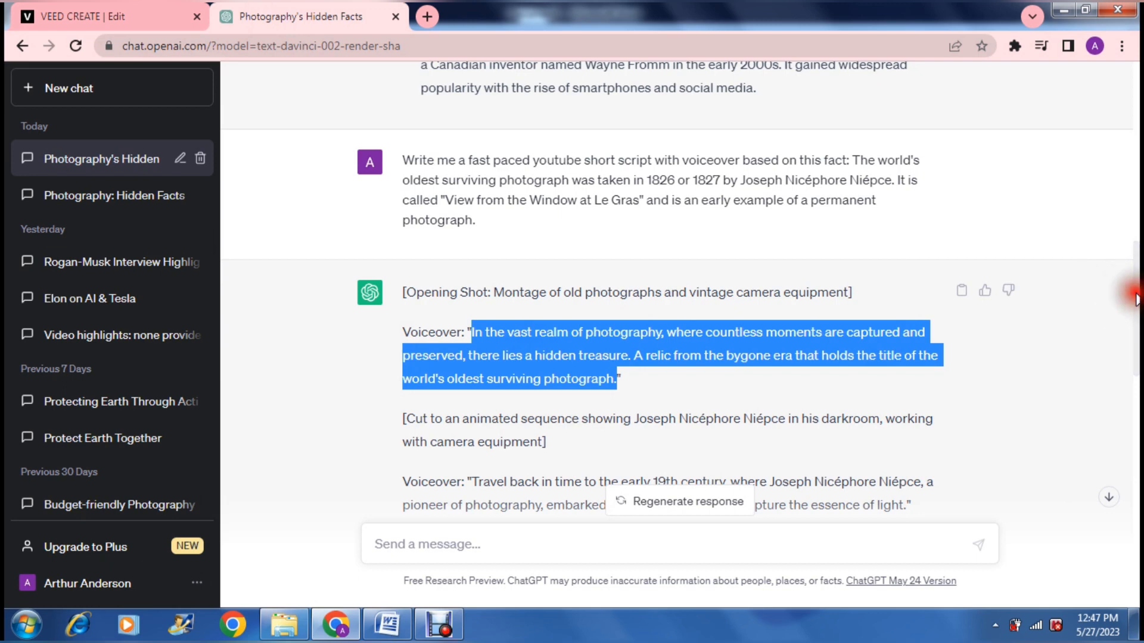
{"action": "left_click_drag", "start_coordinate": [1135, 298], "coordinate": [1137, 358]}
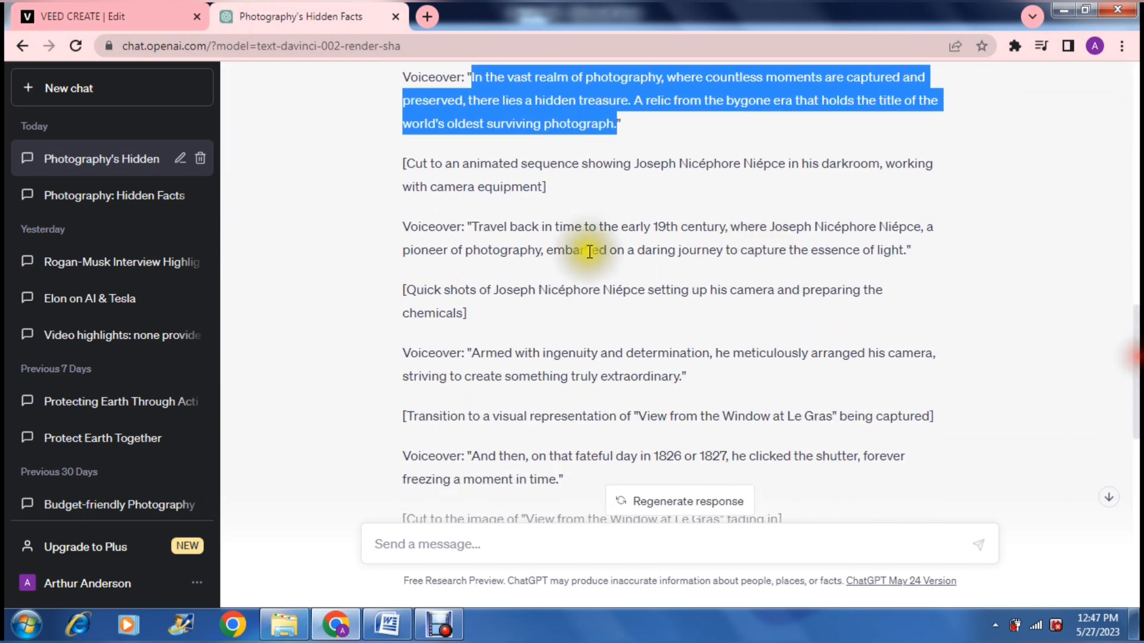
{"action": "left_click_drag", "start_coordinate": [471, 227], "coordinate": [907, 258]}
{"action": "right_click", "coordinate": [844, 242]}
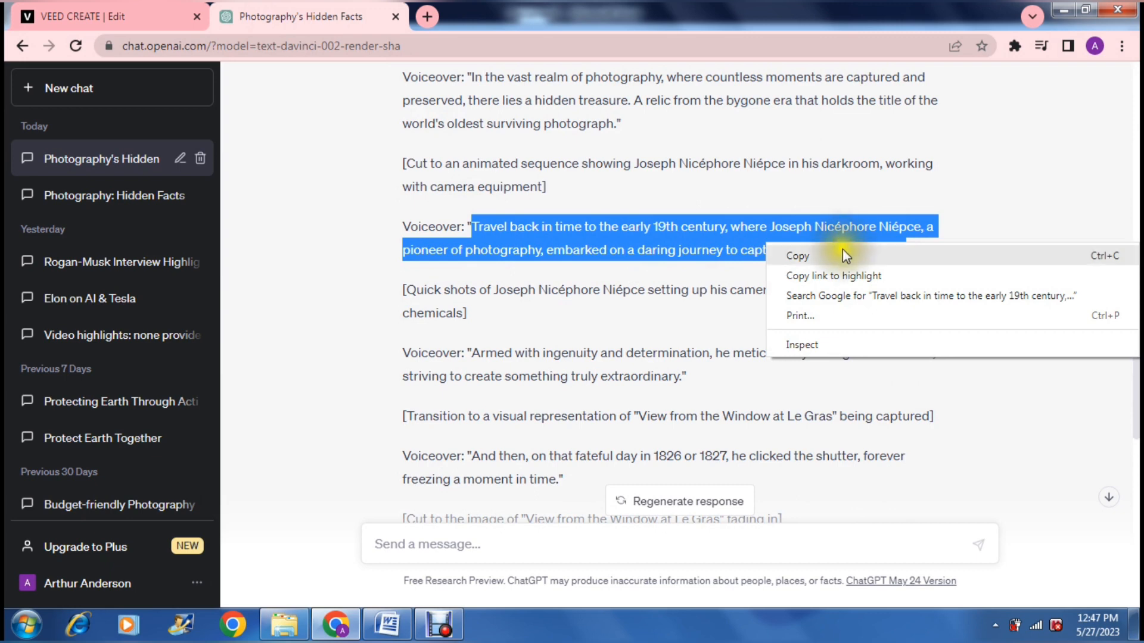
{"action": "left_click", "coordinate": [842, 255]}
Step: In VEED, replace the existing text-to-speech text with the copied passage and add the new narration to the project
{"action": "left_click", "coordinate": [150, 11]}
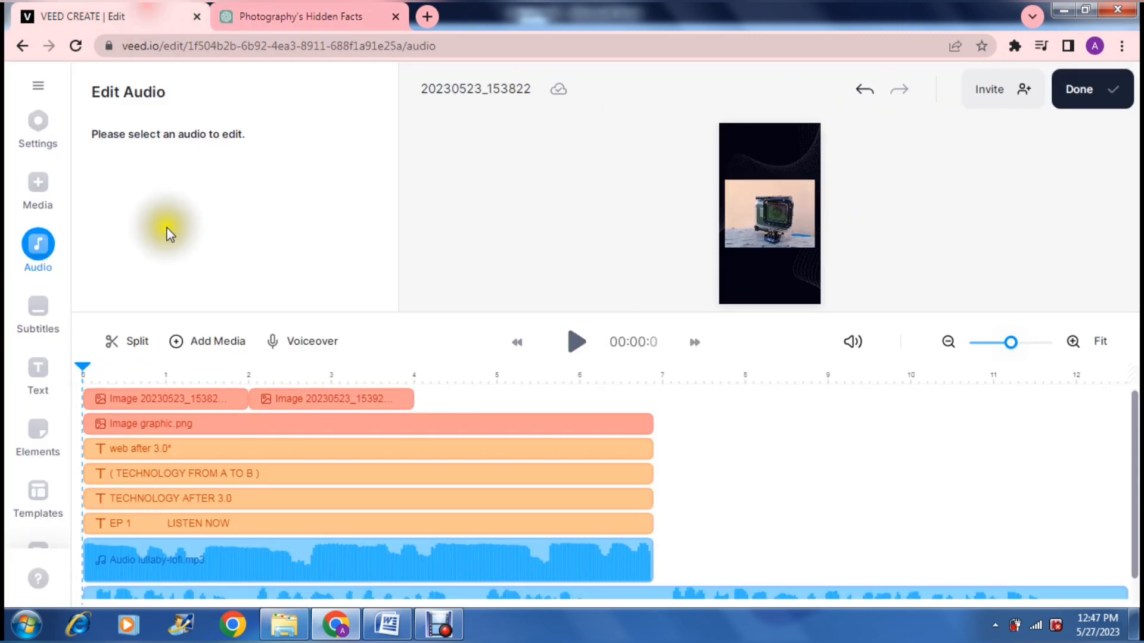
{"action": "left_click", "coordinate": [37, 250]}
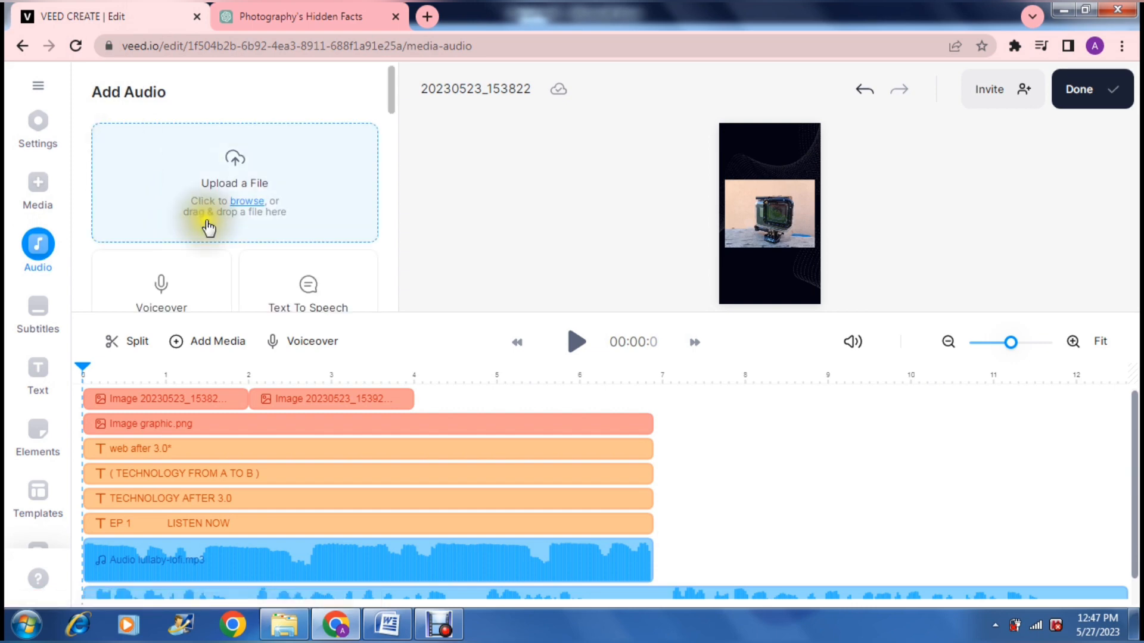
{"action": "left_click", "coordinate": [289, 310]}
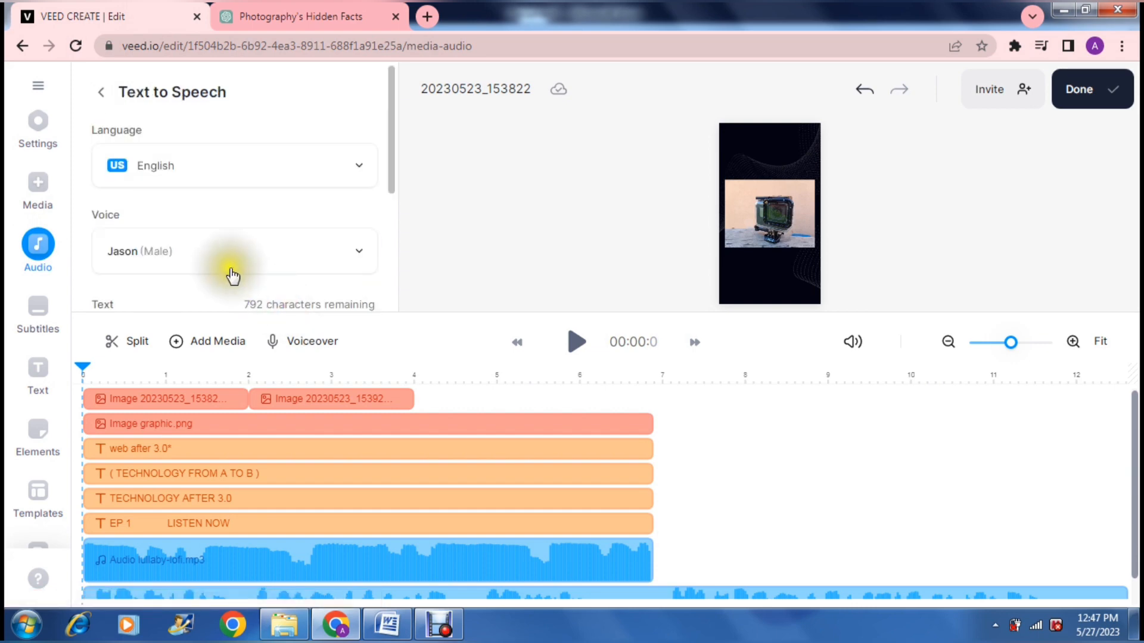
{"action": "left_click_drag", "start_coordinate": [388, 179], "coordinate": [388, 266]}
{"action": "left_click_drag", "start_coordinate": [303, 216], "coordinate": [87, 138]}
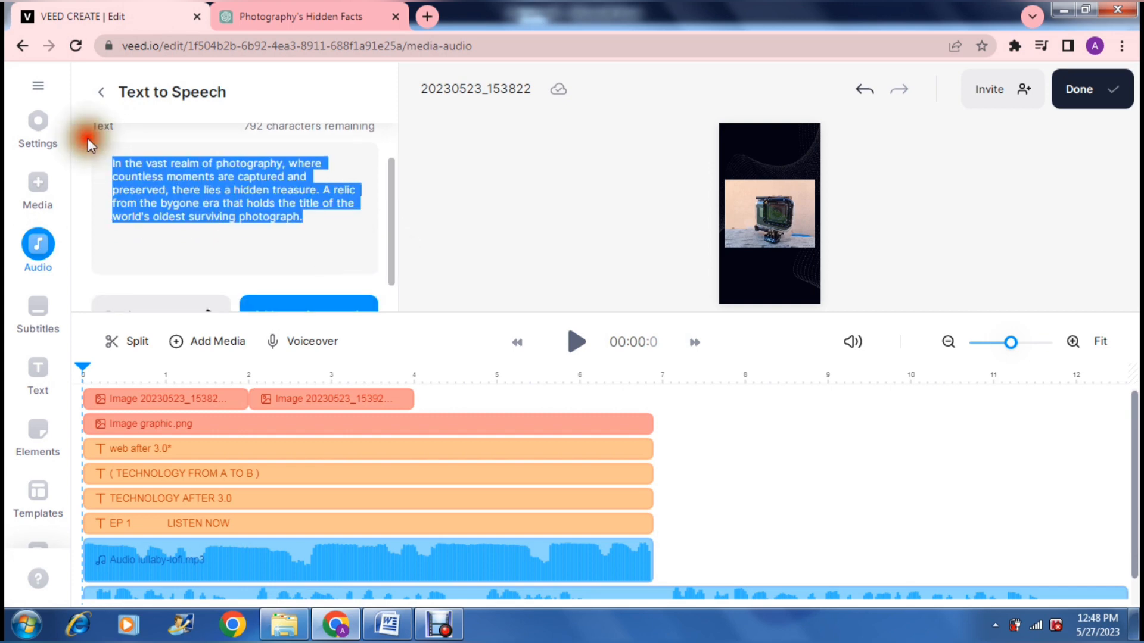
{"action": "right_click", "coordinate": [166, 187]}
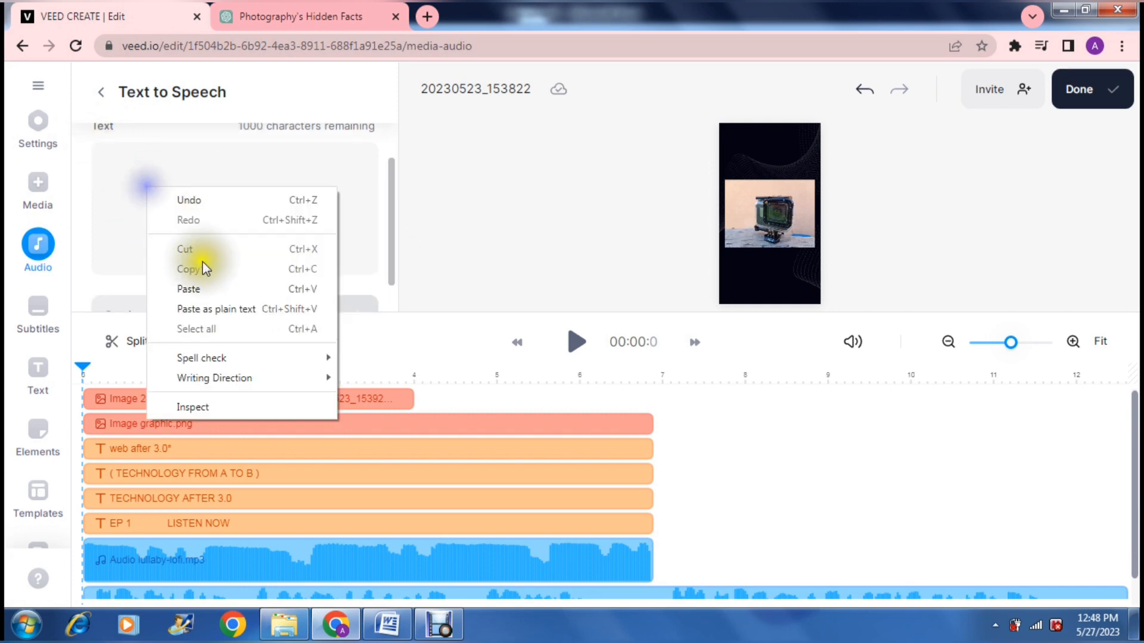
{"action": "left_click", "coordinate": [206, 290]}
{"action": "left_click", "coordinate": [270, 301]}
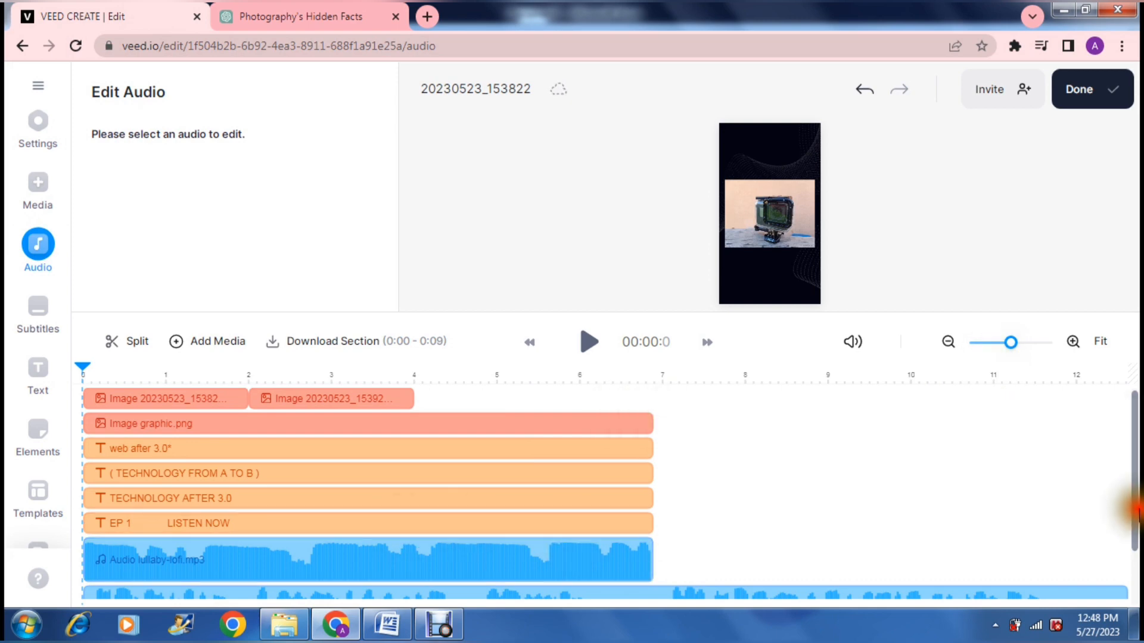
Step: Move both uploaded images after the graphic.png clip, with 20230523_153822.jpg last, starting at about 8.9 s, and shrink the timeline area
{"action": "left_click_drag", "start_coordinate": [1136, 467], "coordinate": [1133, 401]}
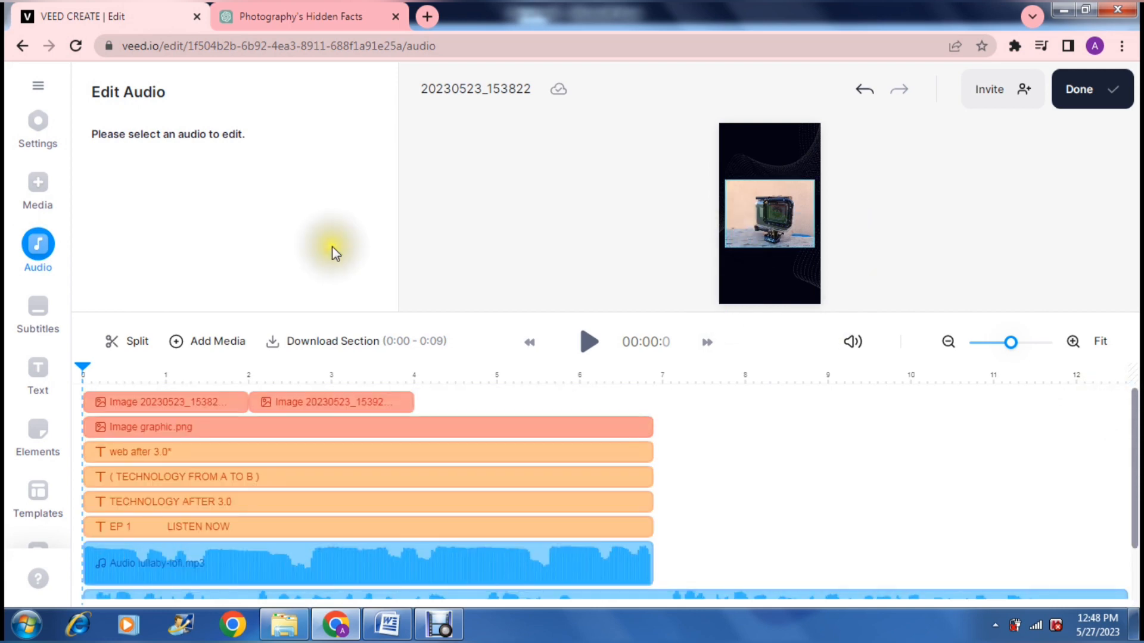
{"action": "left_click_drag", "start_coordinate": [269, 405], "coordinate": [679, 426]}
{"action": "left_click_drag", "start_coordinate": [225, 405], "coordinate": [944, 423]}
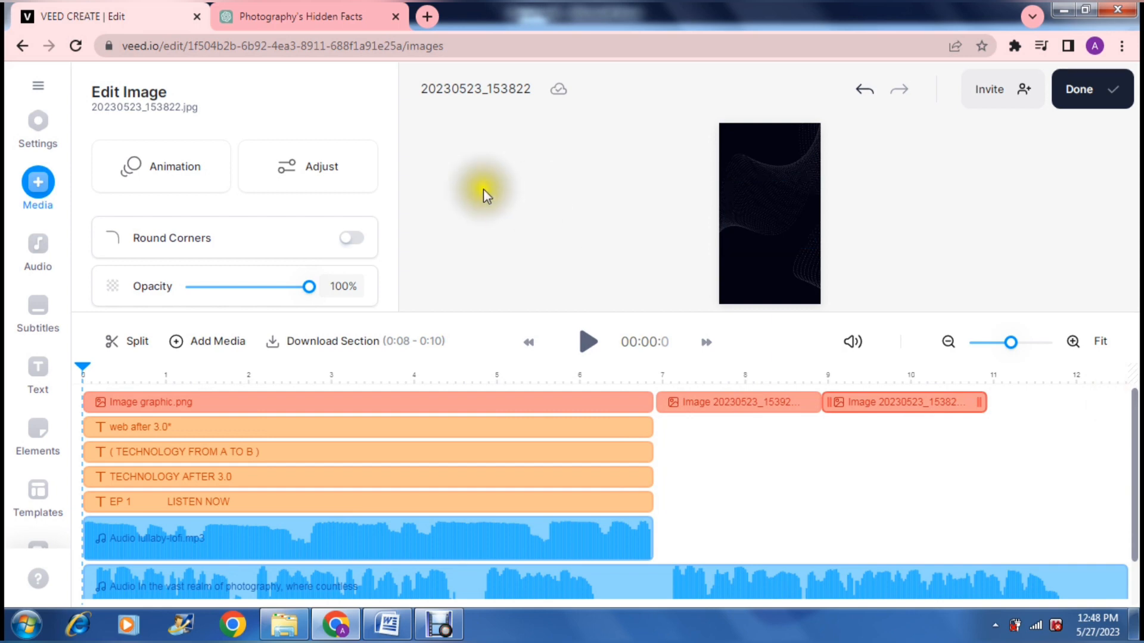
{"action": "left_click_drag", "start_coordinate": [500, 315], "coordinate": [510, 635]}
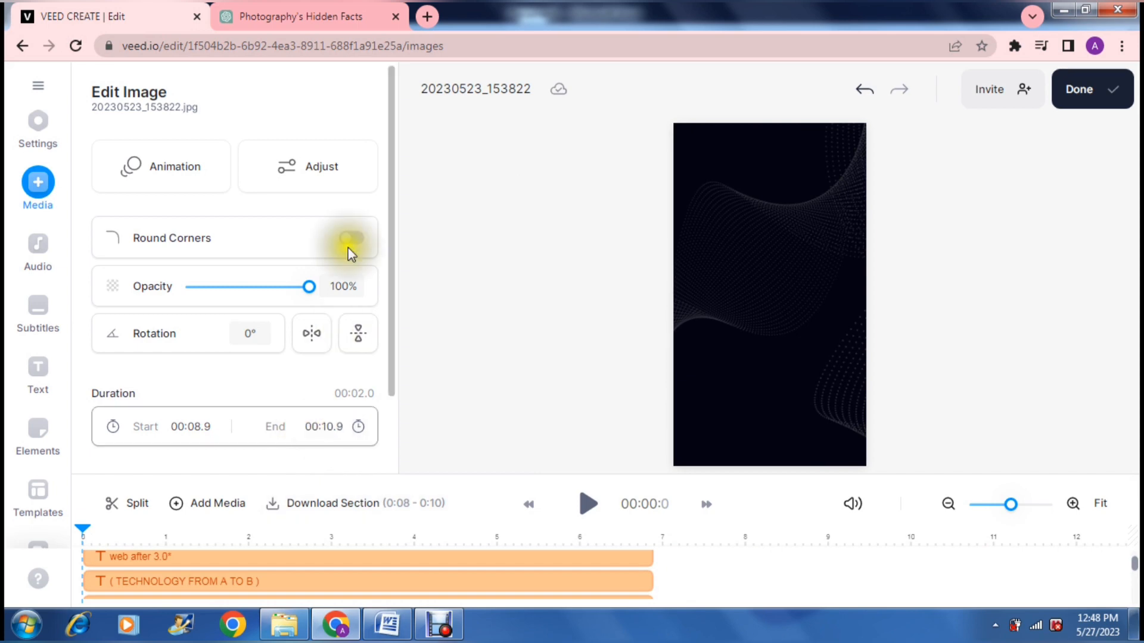
{"action": "left_click_drag", "start_coordinate": [391, 245], "coordinate": [393, 121]}
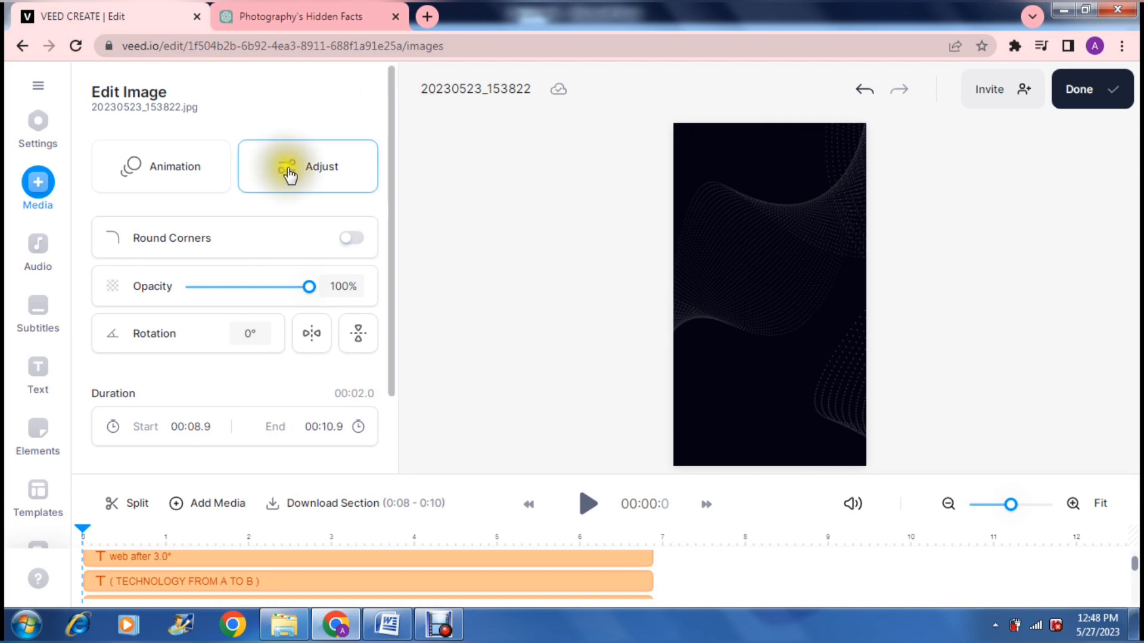
Step: Browse the stock music and sound effects available for adding audio
{"action": "left_click", "coordinate": [37, 245]}
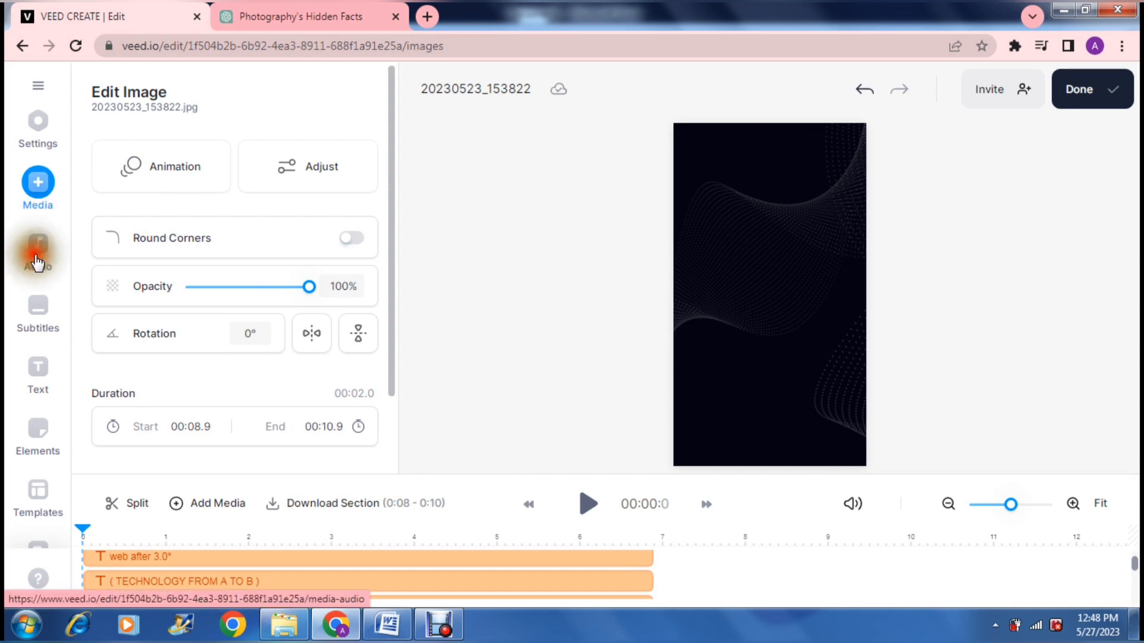
{"action": "left_click", "coordinate": [392, 160]}
{"action": "left_click_drag", "start_coordinate": [393, 160], "coordinate": [397, 227]}
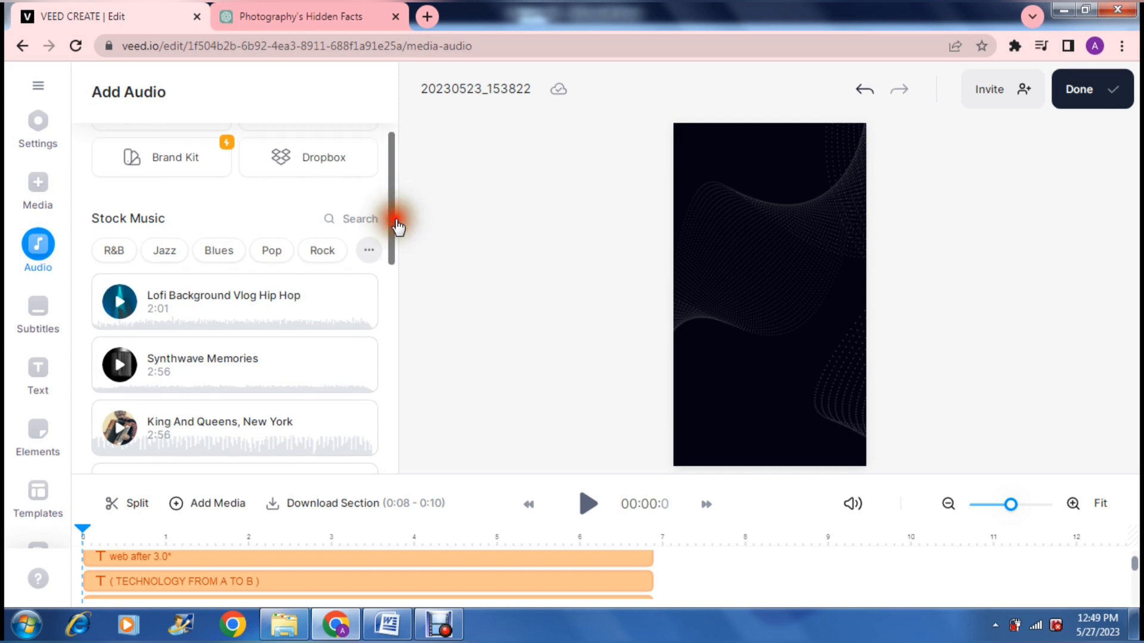
{"action": "mouse_move", "coordinate": [191, 299]}
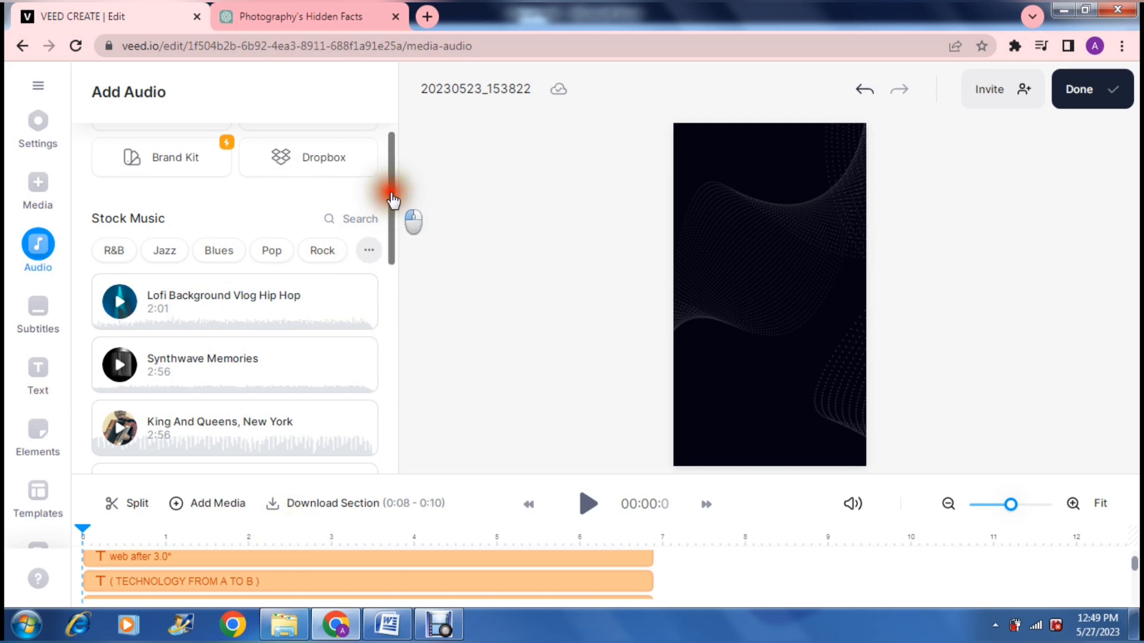
{"action": "left_click_drag", "start_coordinate": [393, 198], "coordinate": [404, 344]}
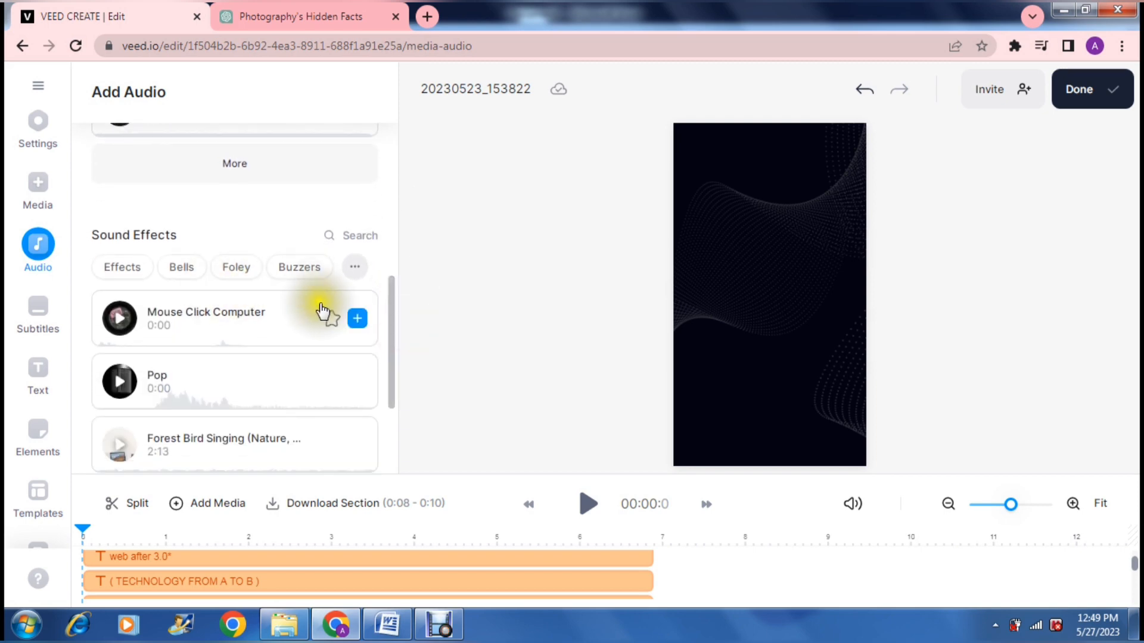
{"action": "left_click_drag", "start_coordinate": [395, 319], "coordinate": [338, 28]}
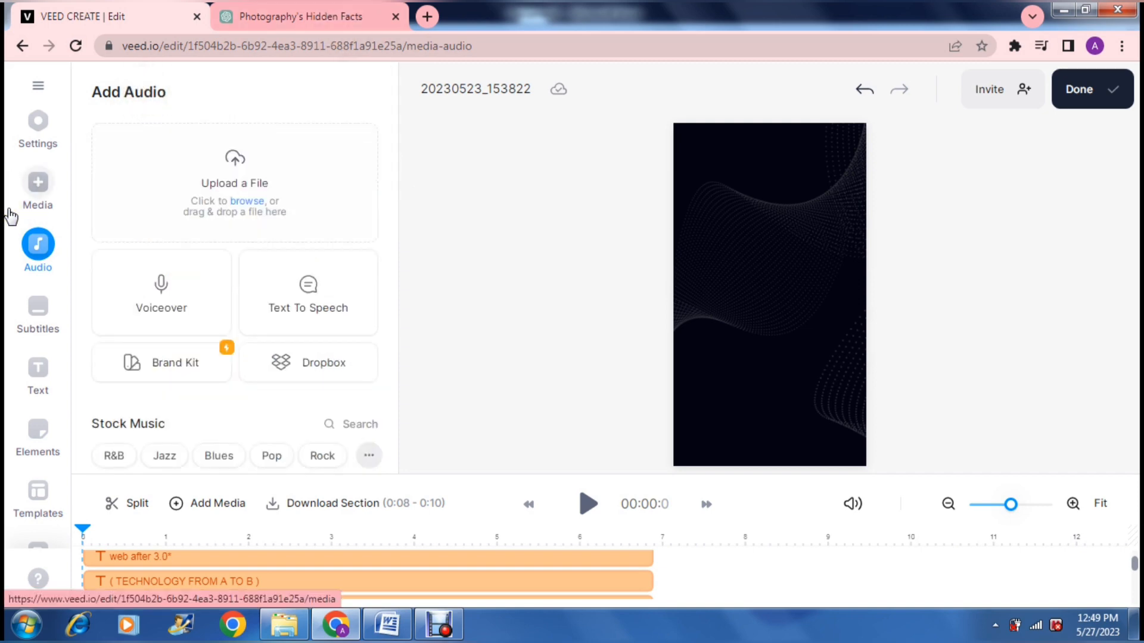
Step: Create automatic English (US) subtitles from the "In the vast realm of photography" narration clip
{"action": "left_click", "coordinate": [38, 310]}
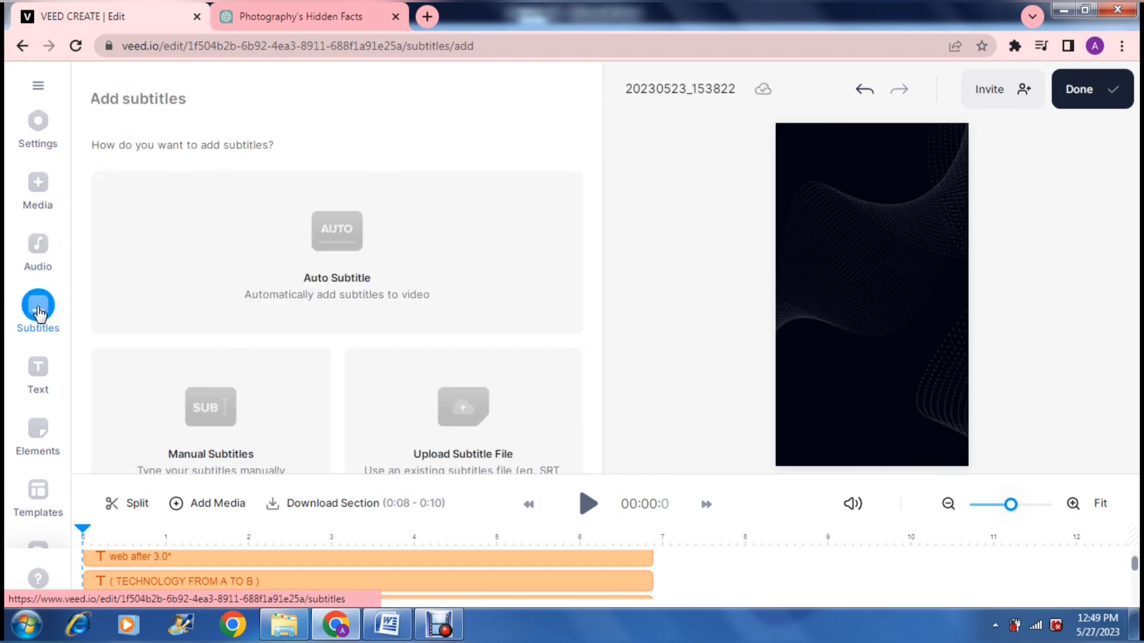
{"action": "left_click", "coordinate": [335, 234]}
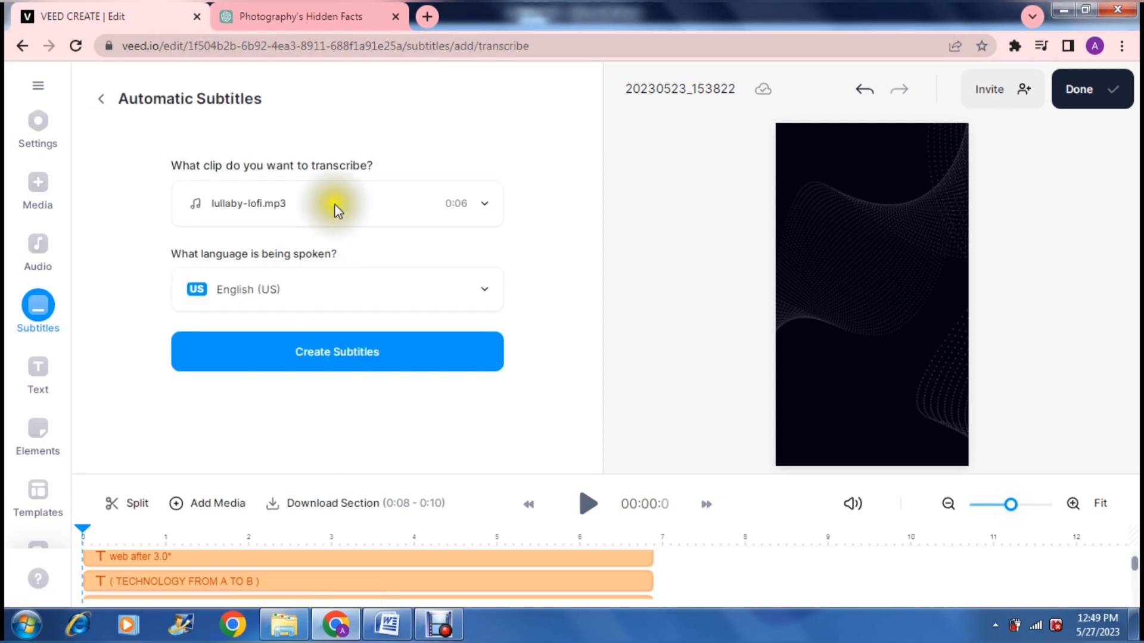
{"action": "left_click", "coordinate": [363, 210]}
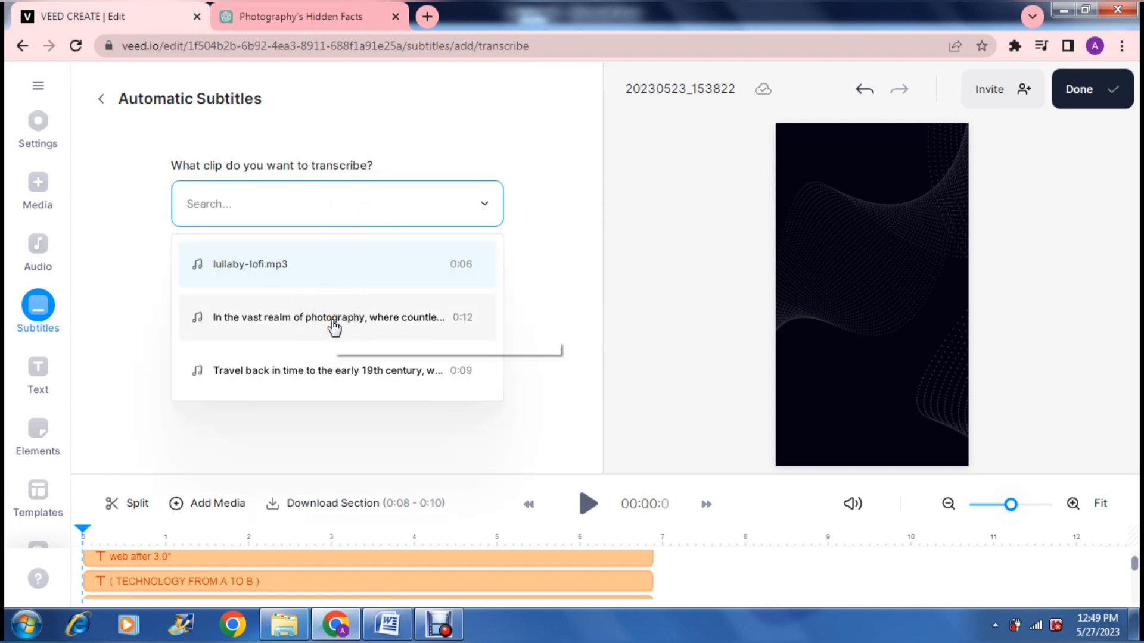
{"action": "left_click", "coordinate": [334, 325]}
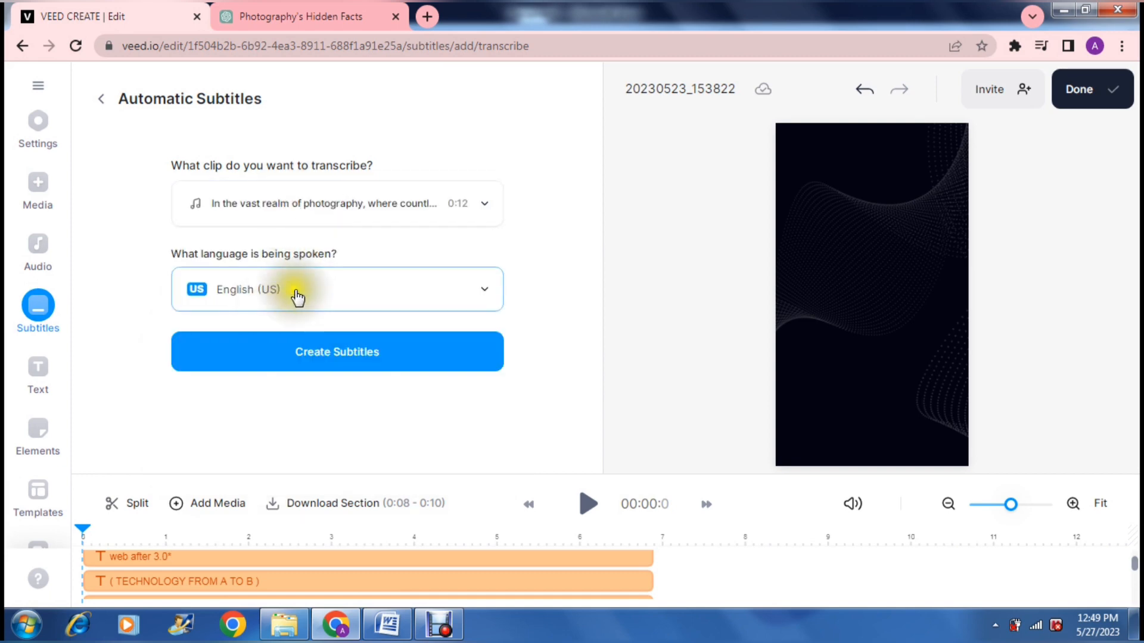
{"action": "left_click", "coordinate": [338, 355]}
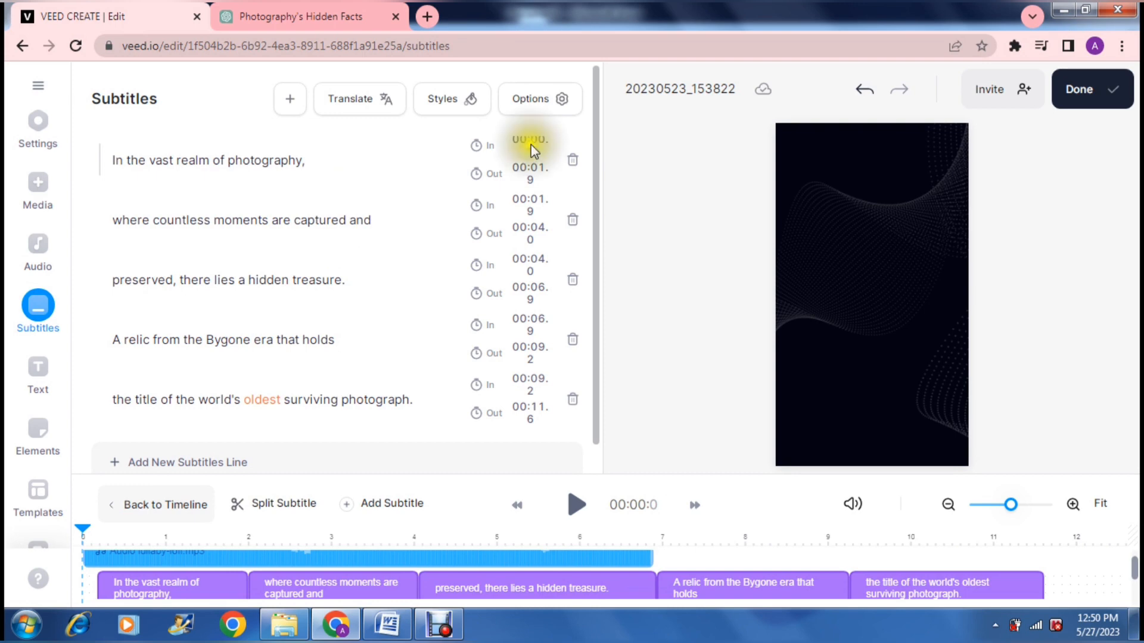
{"action": "left_click_drag", "start_coordinate": [597, 125], "coordinate": [589, 103]}
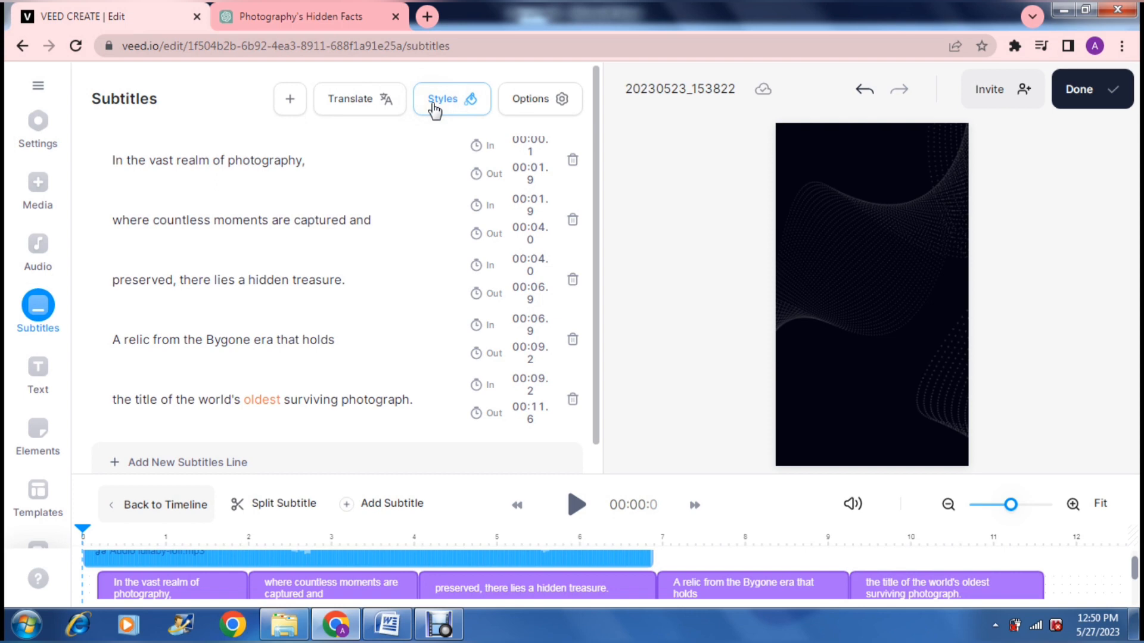
Step: Add a text element in the Typewriter style to the project
{"action": "left_click", "coordinate": [38, 364]}
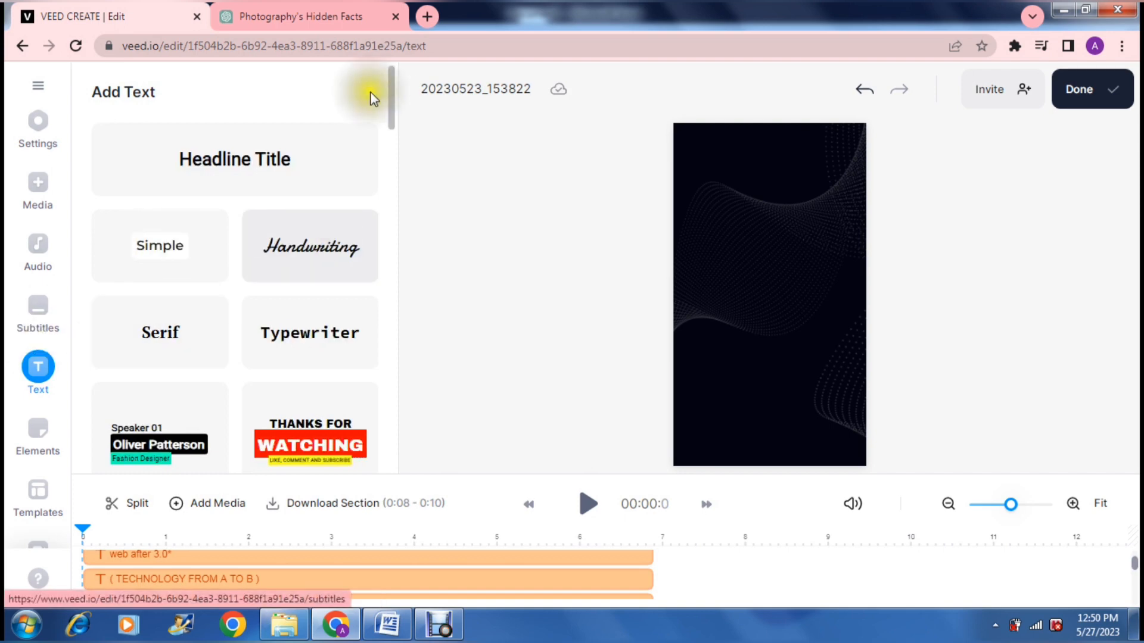
{"action": "left_click_drag", "start_coordinate": [391, 101], "coordinate": [391, 126]}
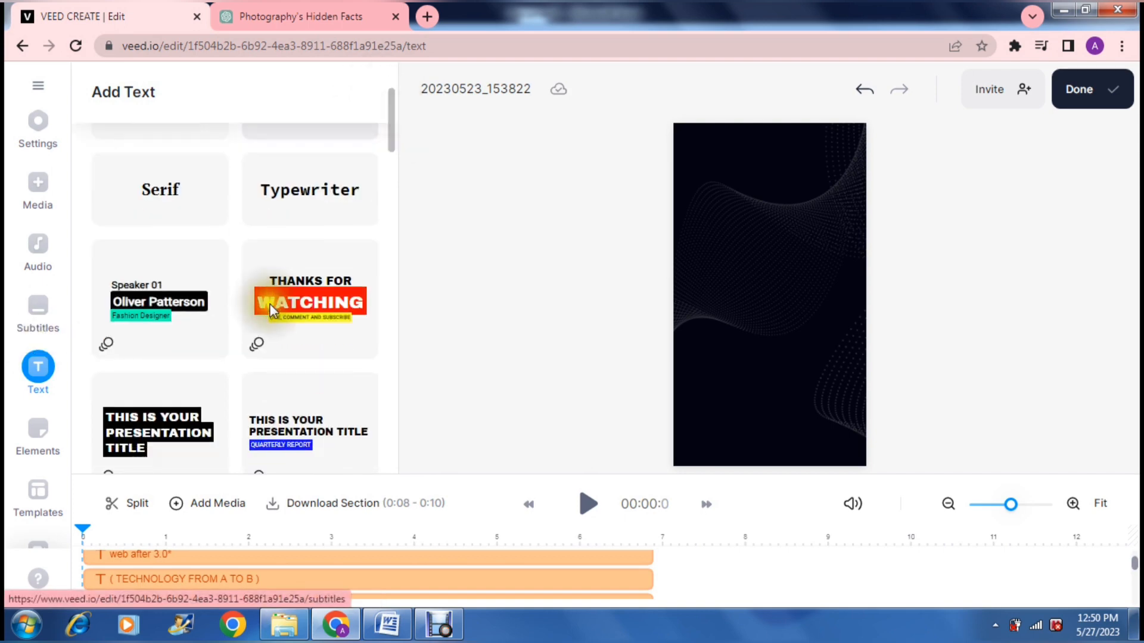
{"action": "left_click", "coordinate": [305, 187]}
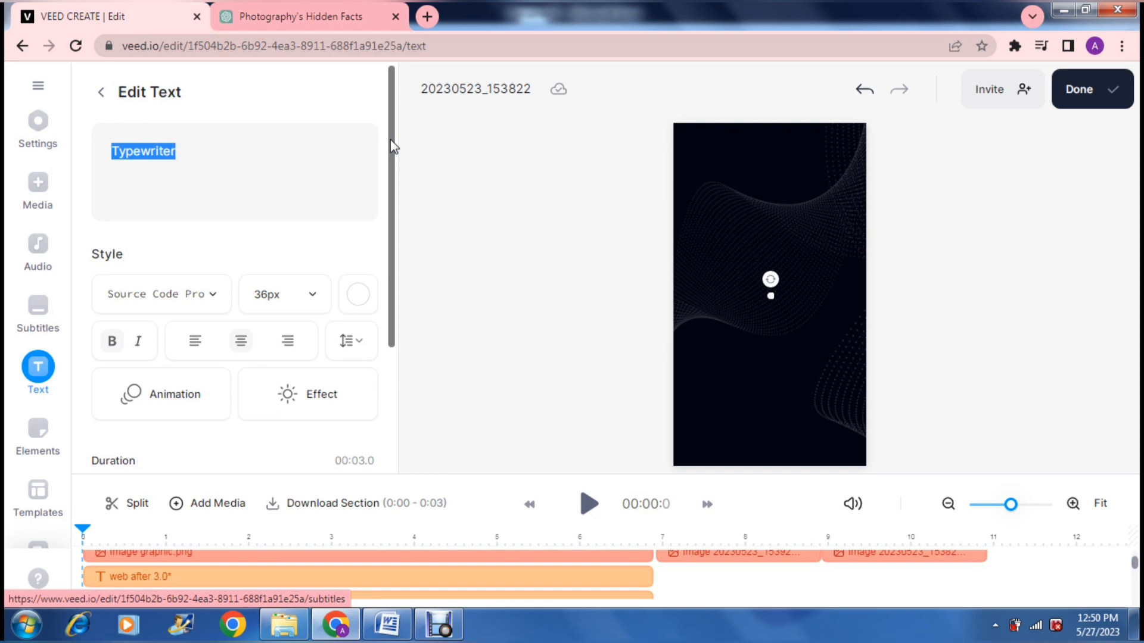
Step: Apply the Kubai preset style to the subtitles and move the subtitle line above the Typewriter text in the frame
{"action": "left_click", "coordinate": [38, 308]}
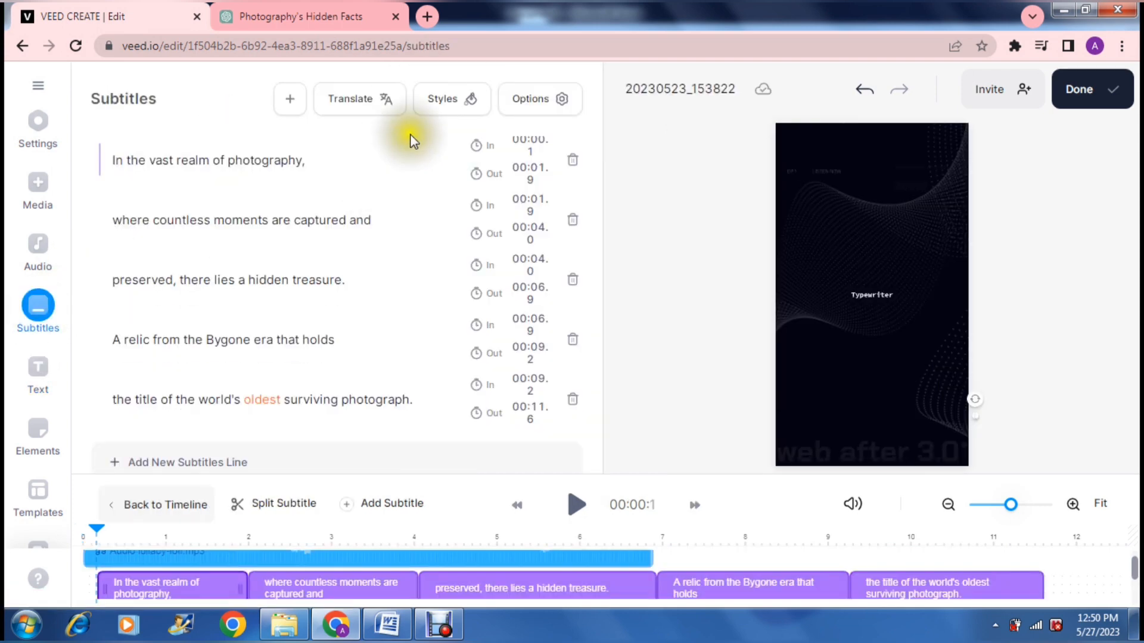
{"action": "left_click", "coordinate": [431, 109]}
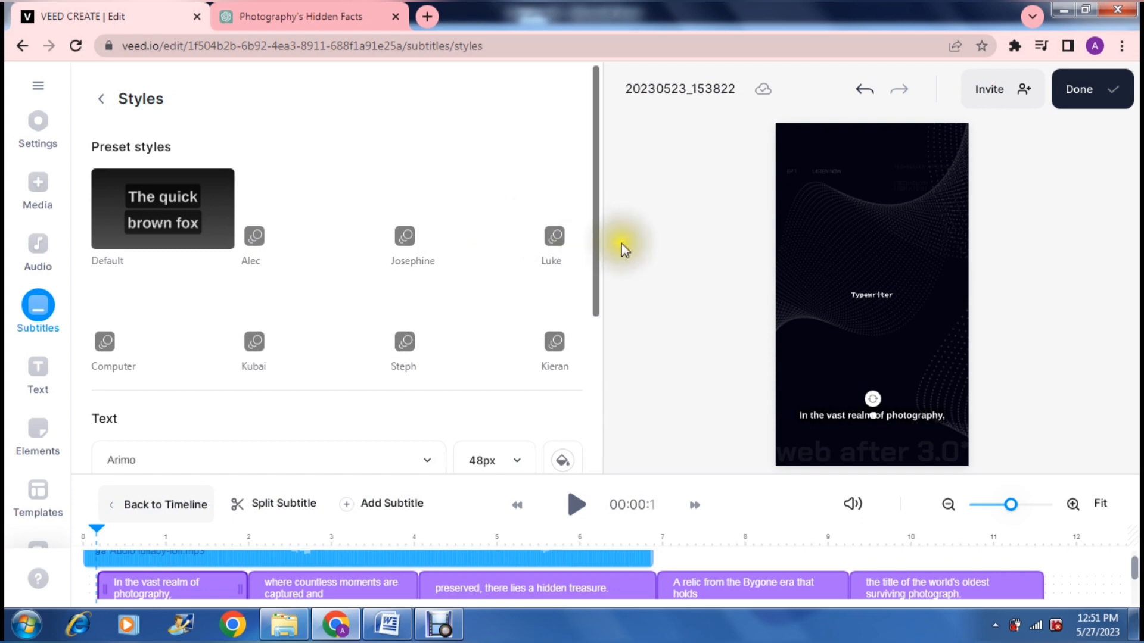
{"action": "left_click", "coordinate": [847, 414]}
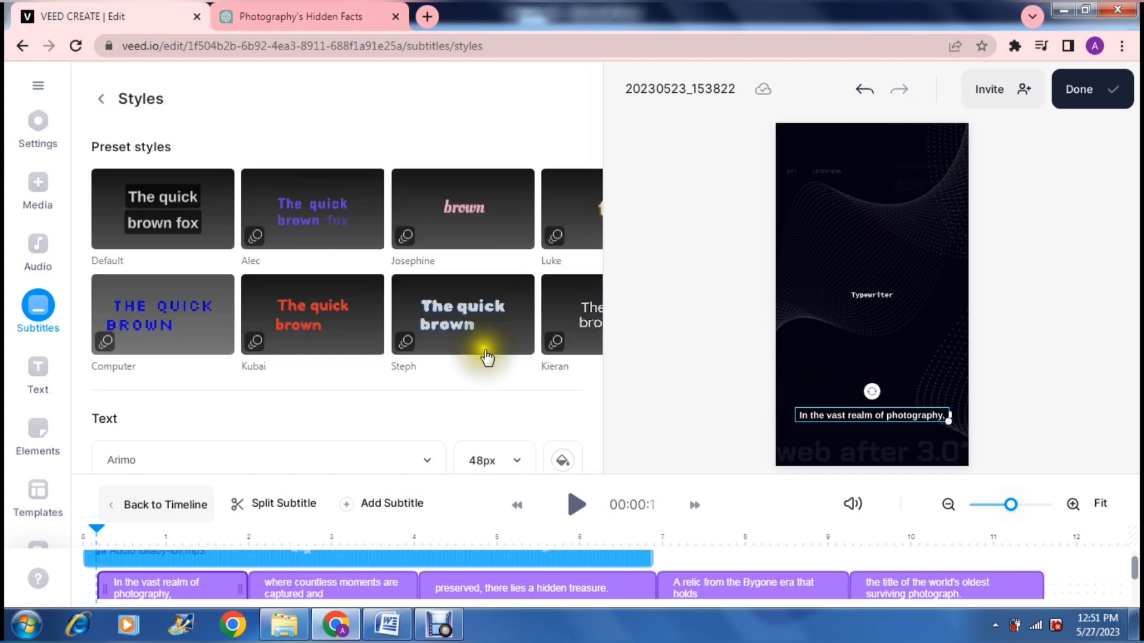
{"action": "left_click", "coordinate": [326, 323]}
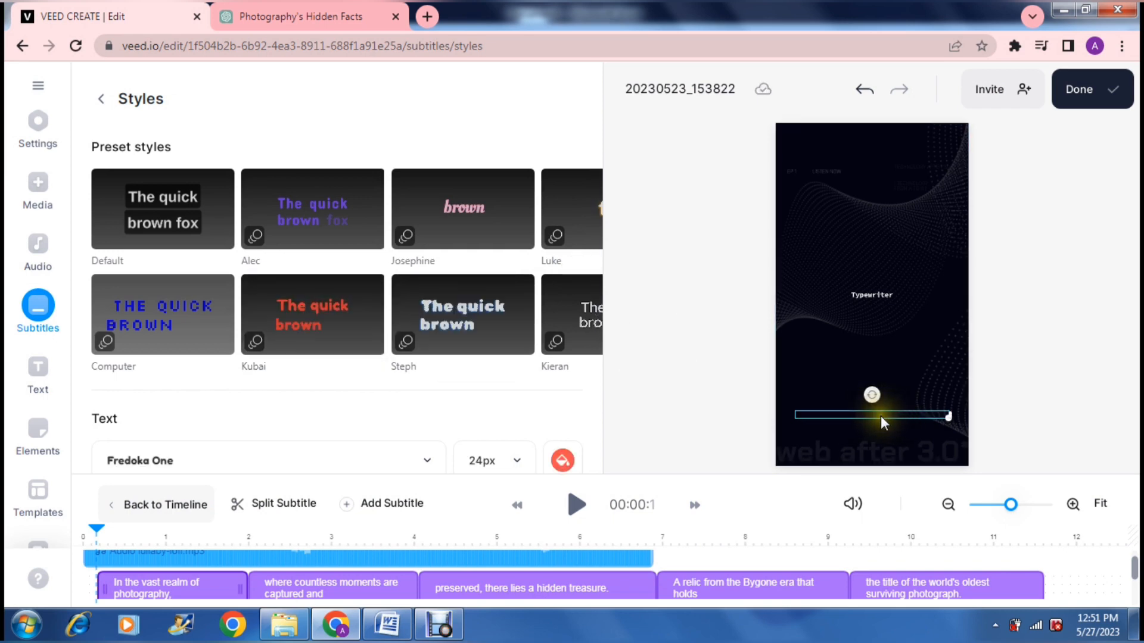
{"action": "left_click_drag", "start_coordinate": [880, 416], "coordinate": [882, 203]}
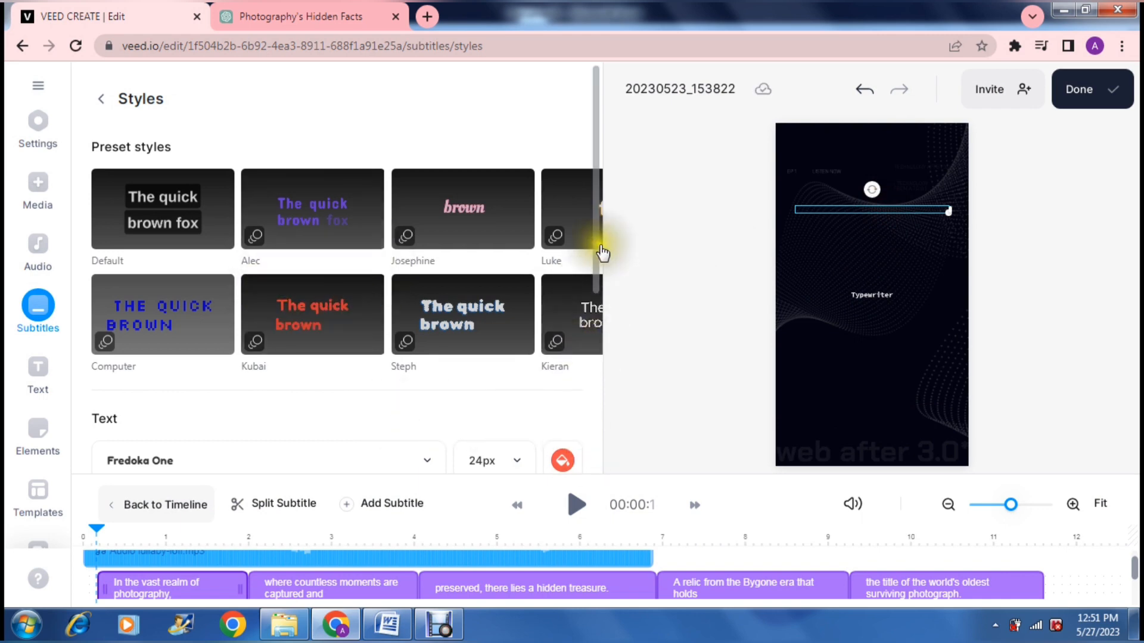
{"action": "mouse_move", "coordinate": [601, 235]}
{"action": "left_mouse_down"}
{"action": "mouse_move", "coordinate": [599, 357]}
{"action": "mouse_move", "coordinate": [593, 348]}
{"action": "left_mouse_up"}
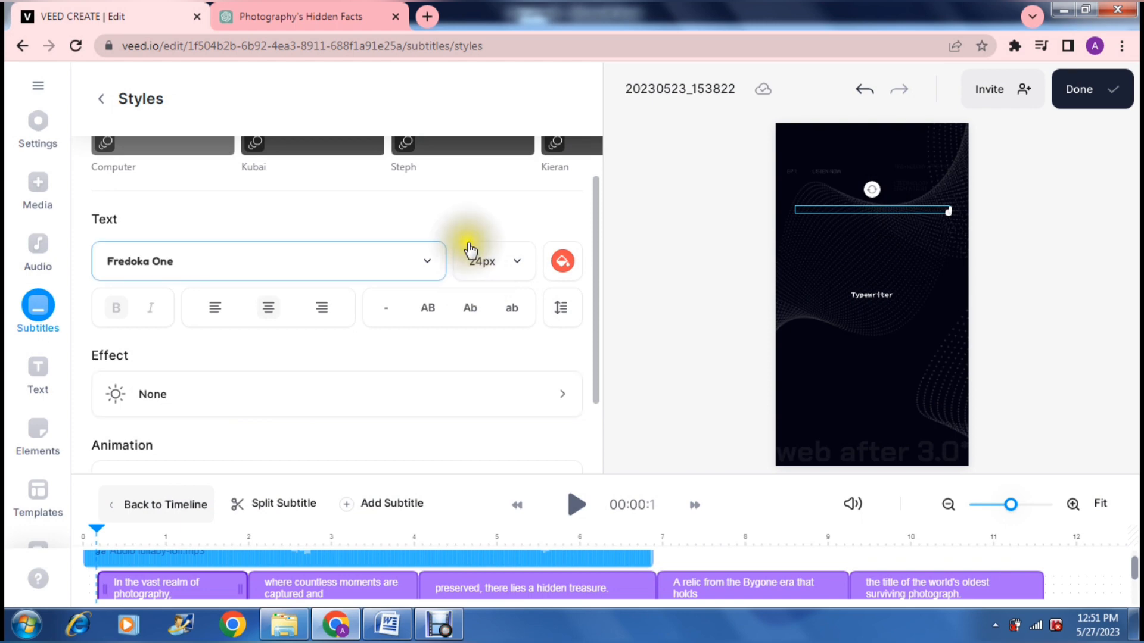
{"action": "left_click_drag", "start_coordinate": [595, 316], "coordinate": [592, 84]}
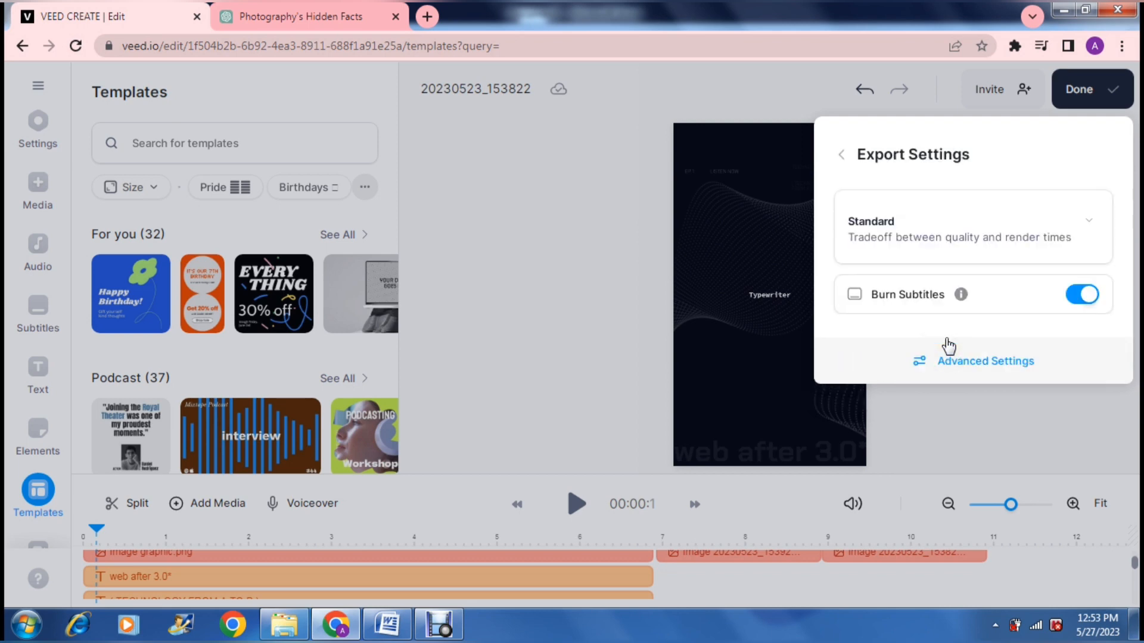
Step: Review the export quality options, keep Standard with burned-in subtitles, and export the video
{"action": "left_click", "coordinate": [919, 238]}
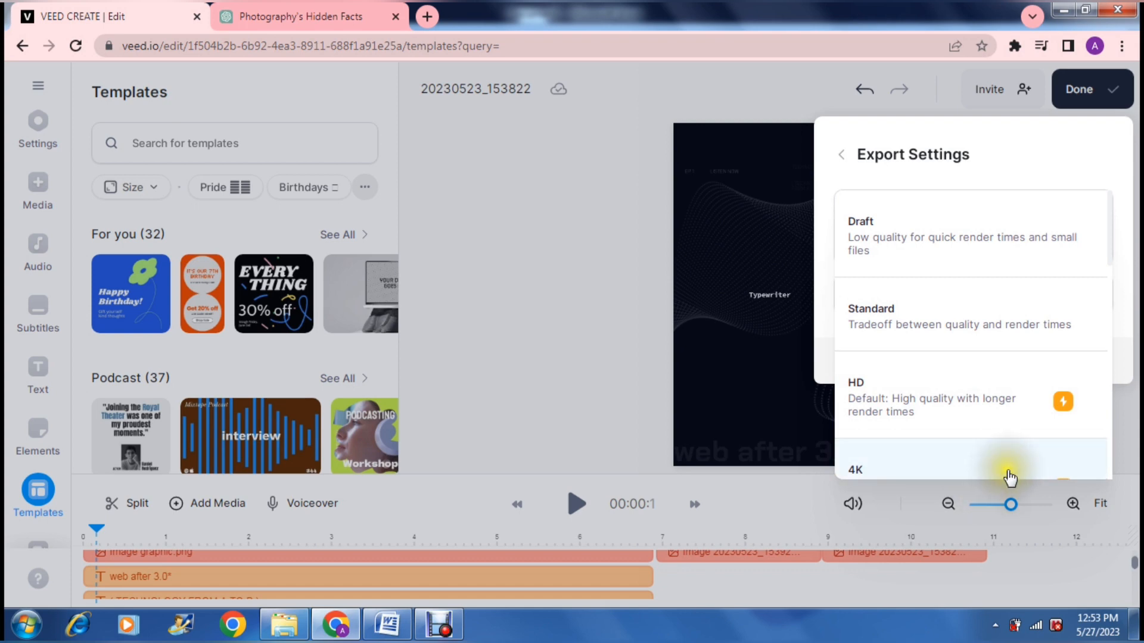
{"action": "left_click", "coordinate": [999, 149]}
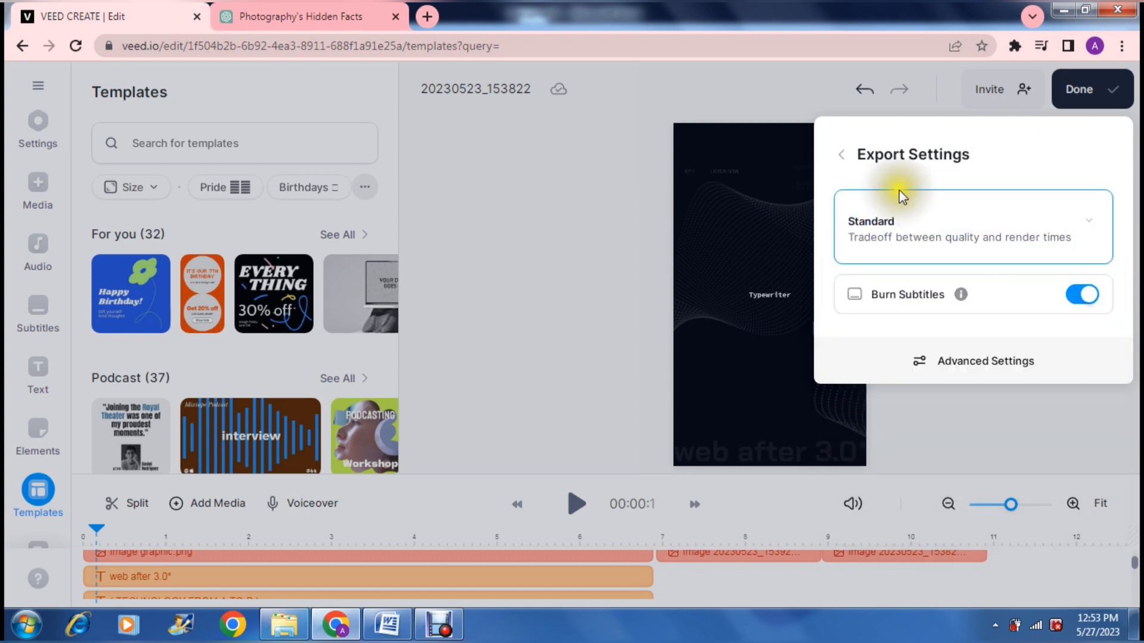
{"action": "left_click", "coordinate": [839, 158]}
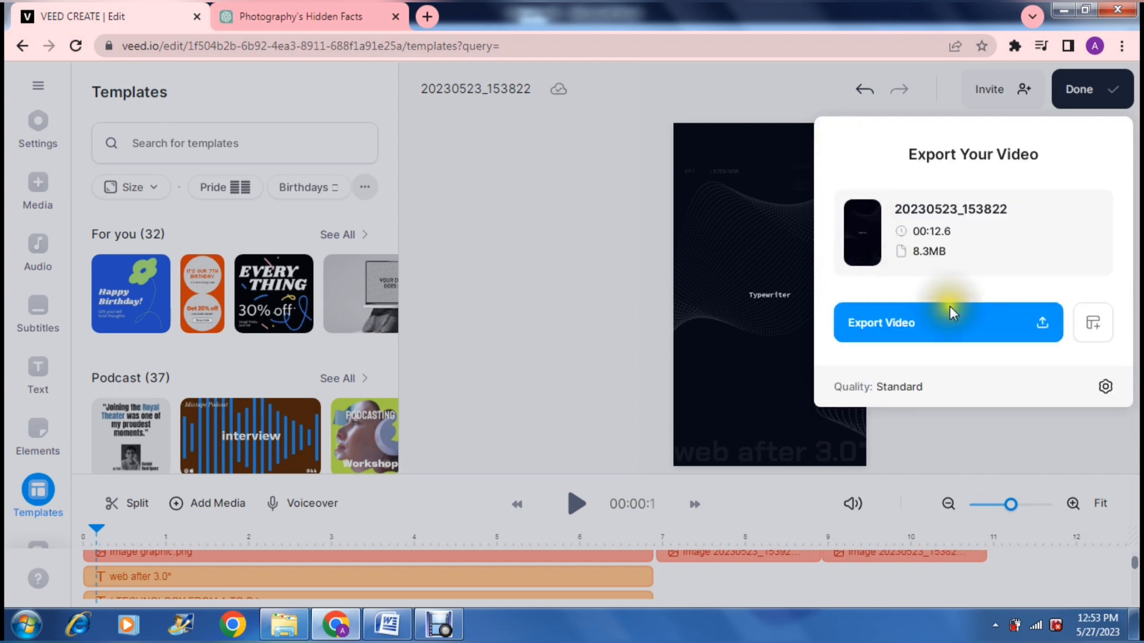
{"action": "left_click", "coordinate": [957, 327]}
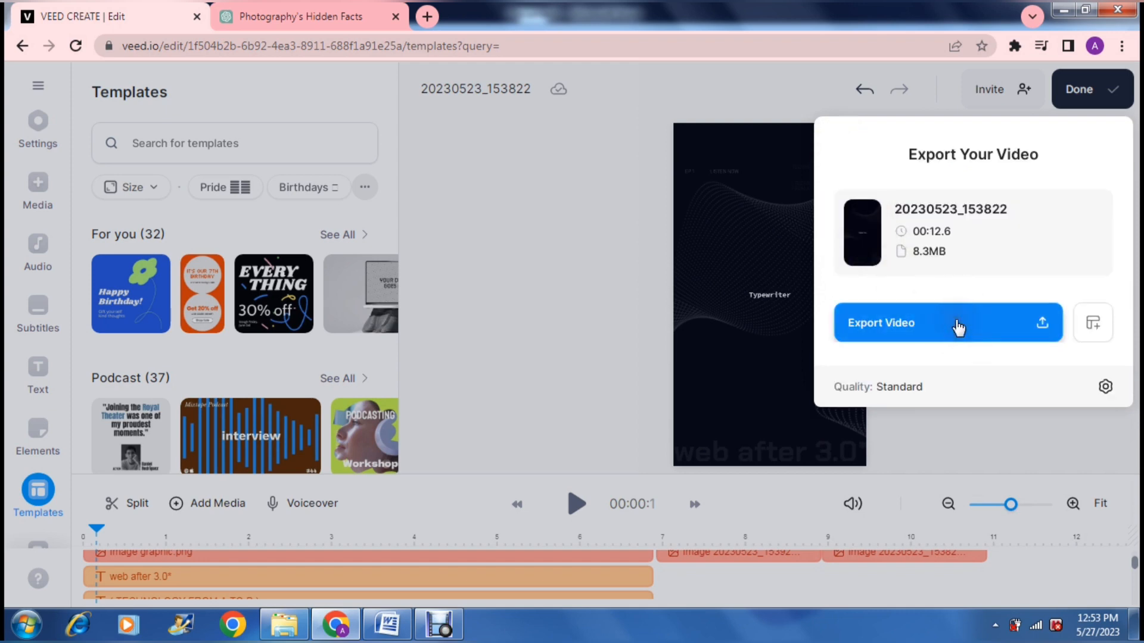